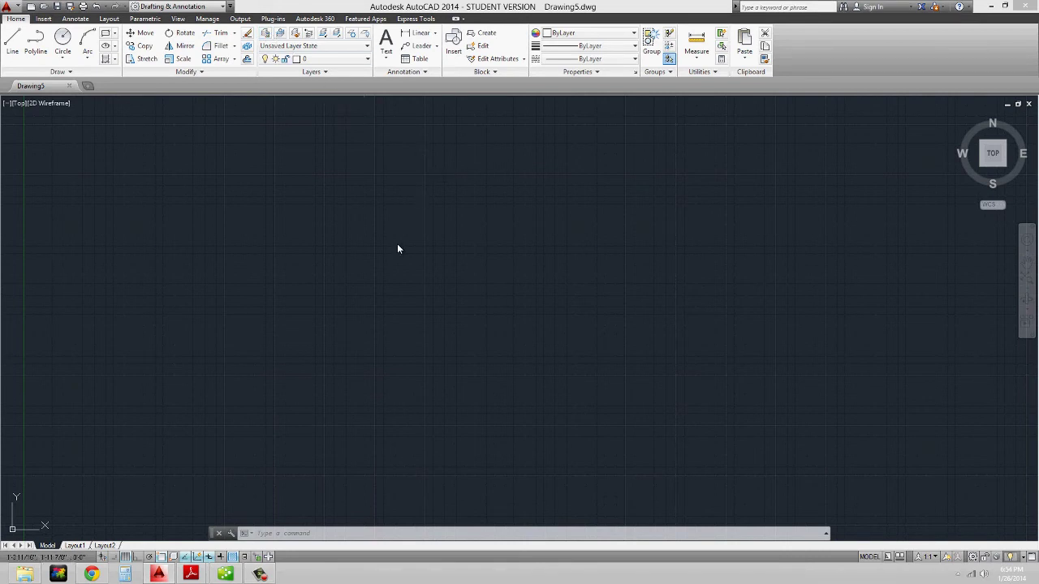
Step: Open the Layer Properties Manager, place it mid-screen and enlarge it until all layer property columns fit
text(la)
key(Return)
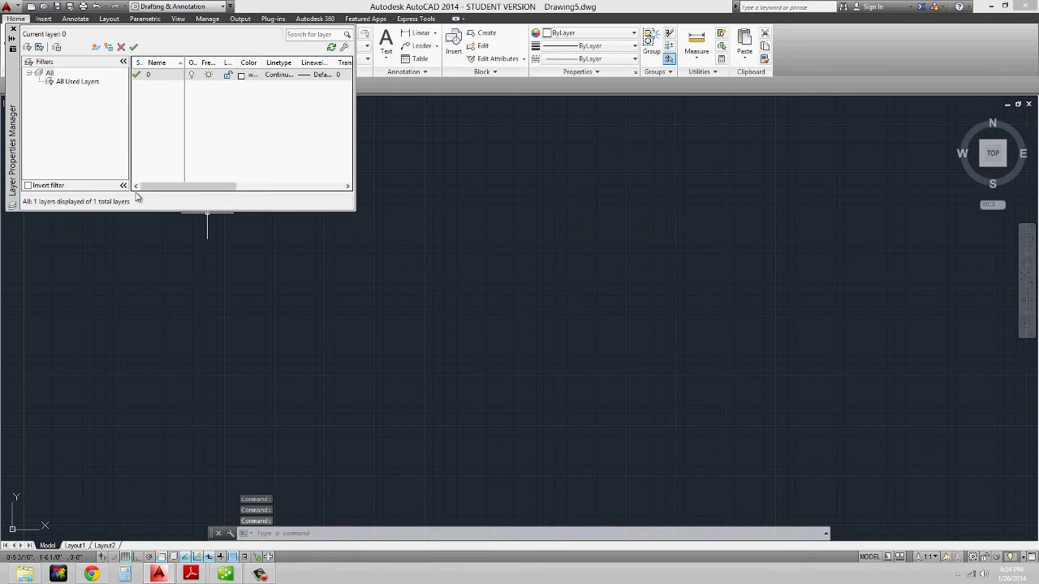
drag(15, 89, 292, 231)
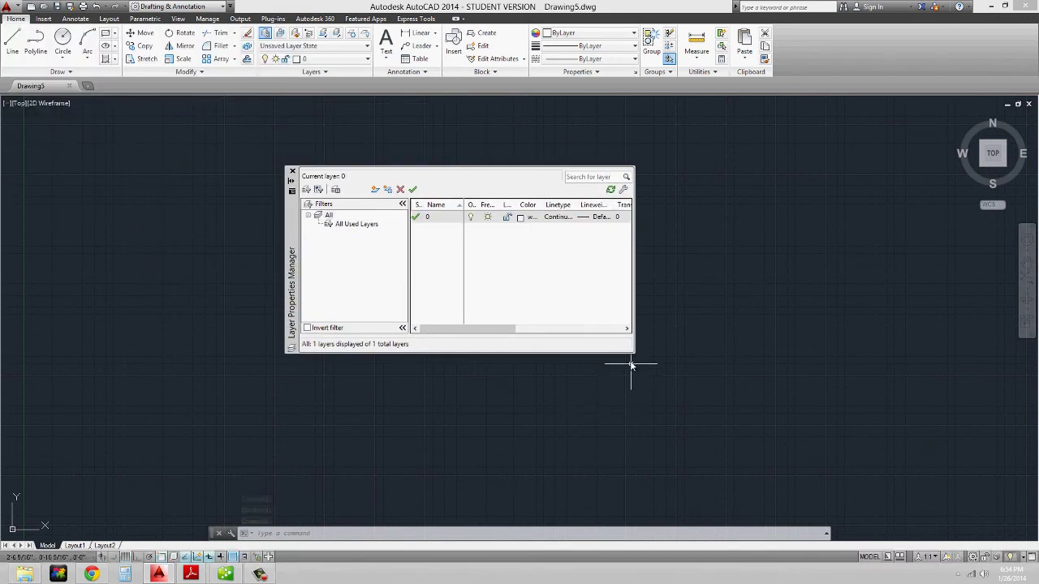
drag(632, 352, 829, 422)
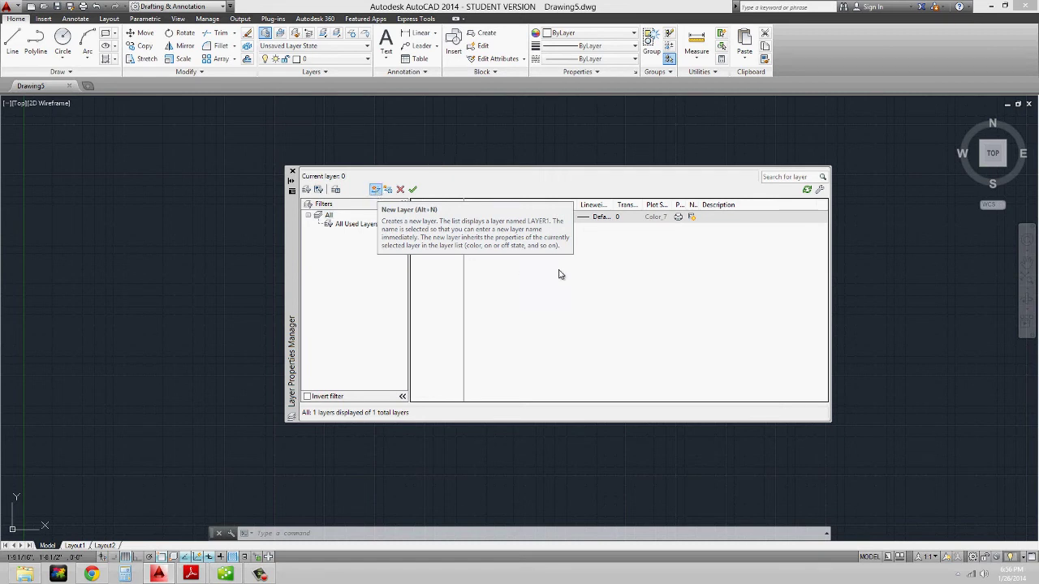
Step: Create a layer named a-plan-wall and widen the On, Color and Linetype columns of the layer list
key(alt+n)
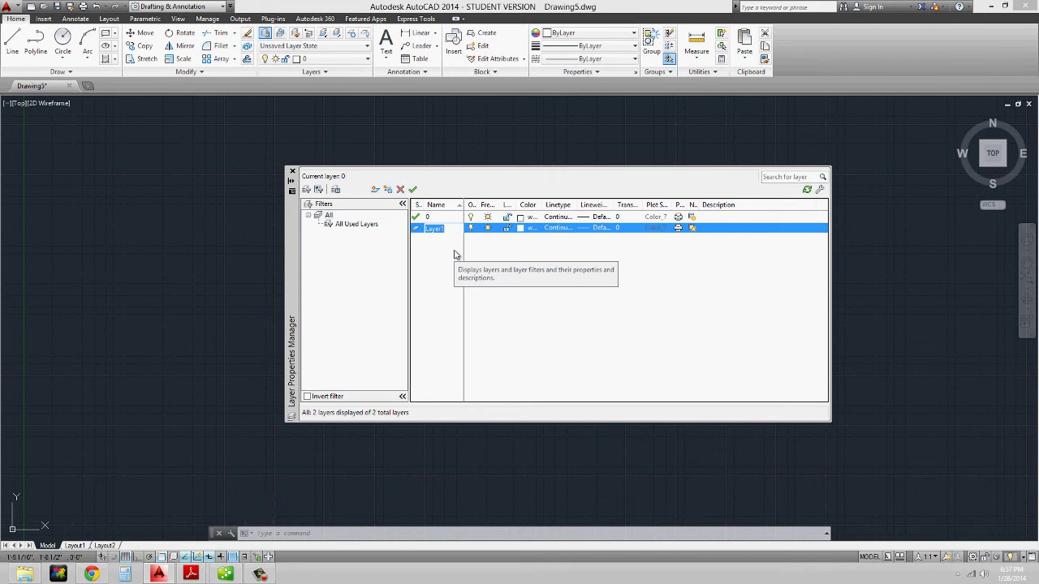
text(a-plan-wall)
drag(468, 202, 494, 203)
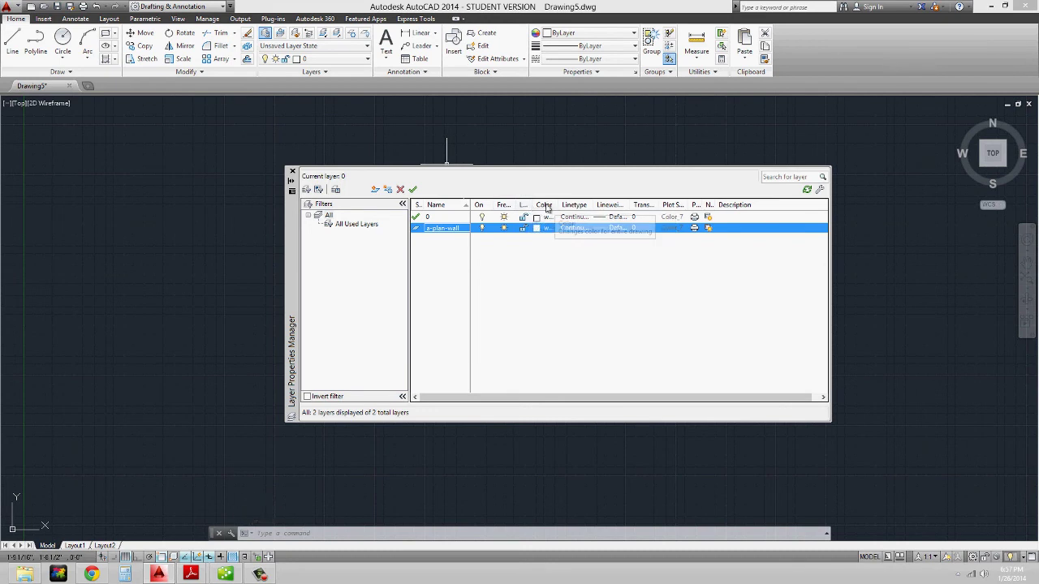
drag(559, 204, 576, 205)
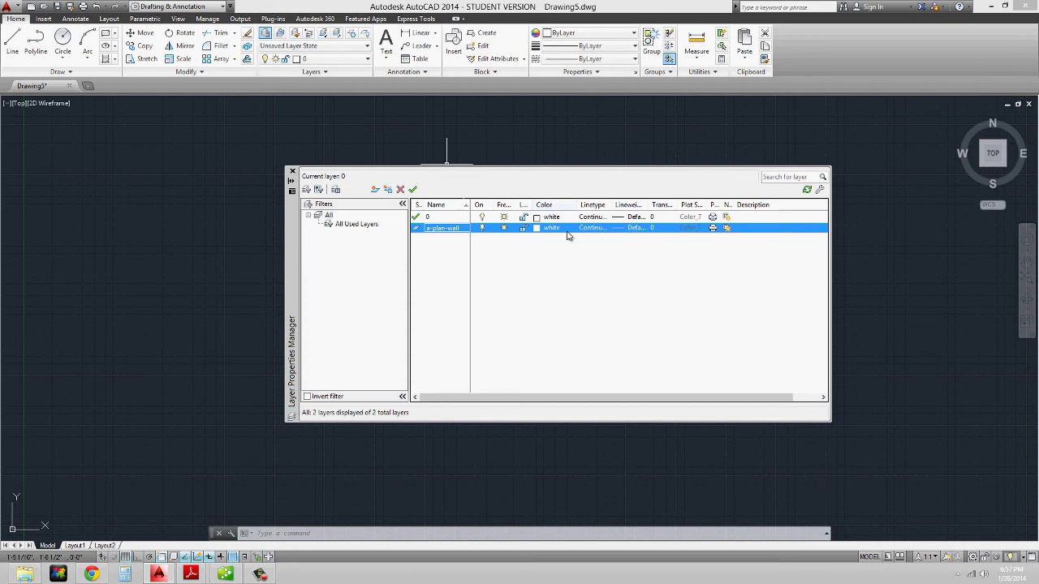
drag(607, 204, 643, 204)
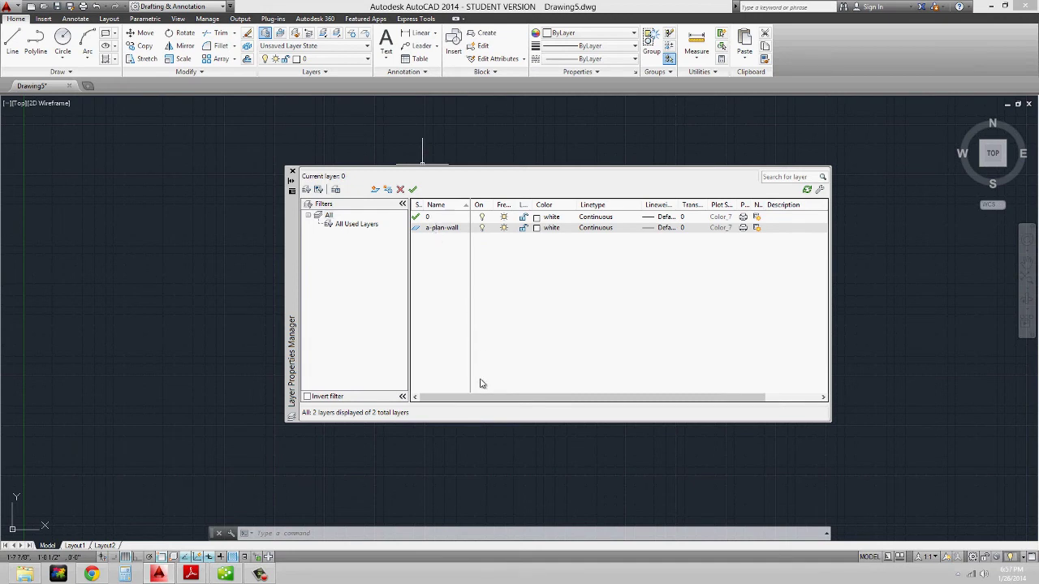
Step: Create a second new layer named a-plan-strs
click(375, 189)
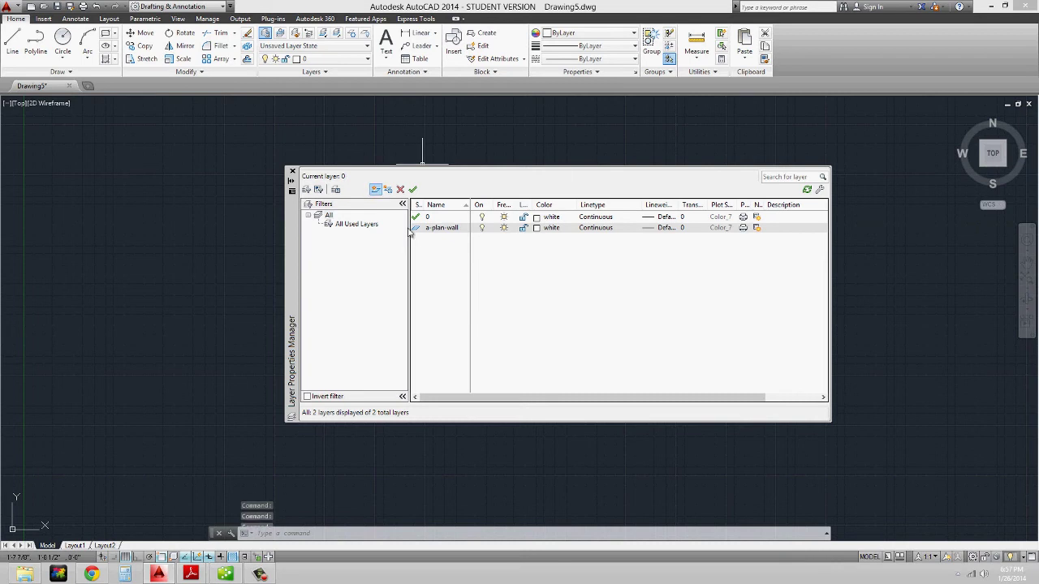
text(a-plan)
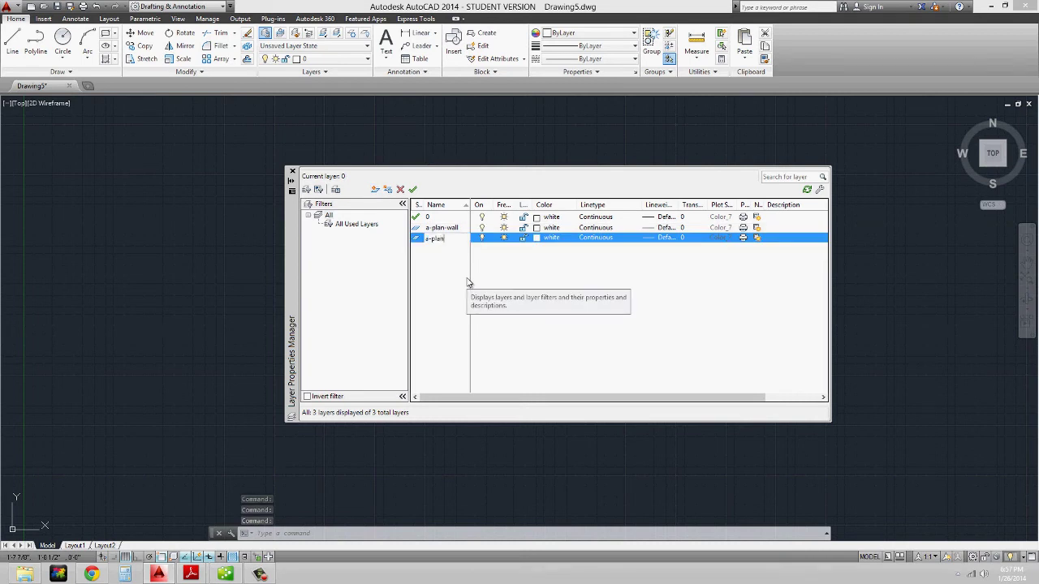
text(-sta)
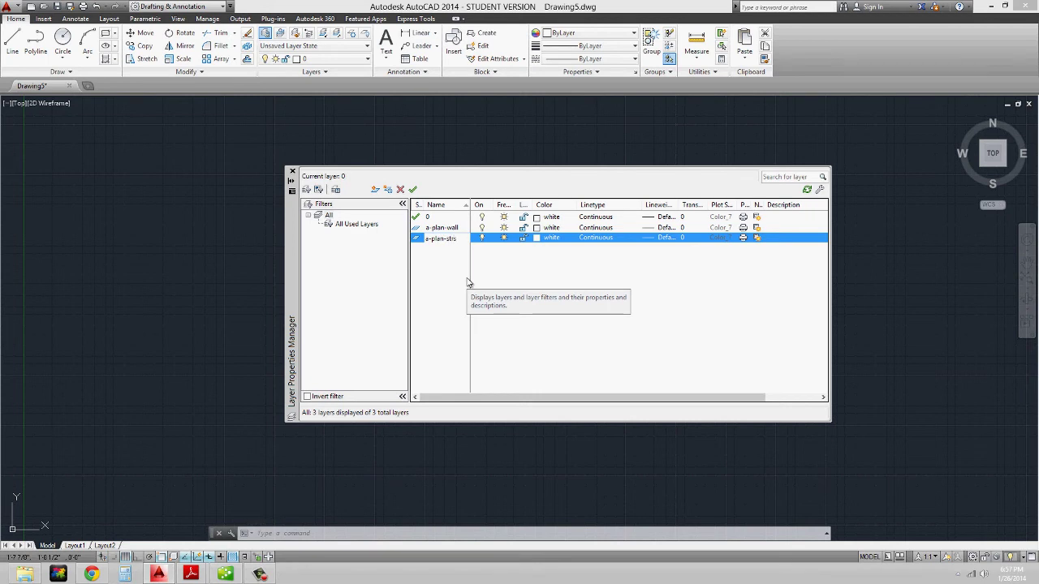
key(Return)
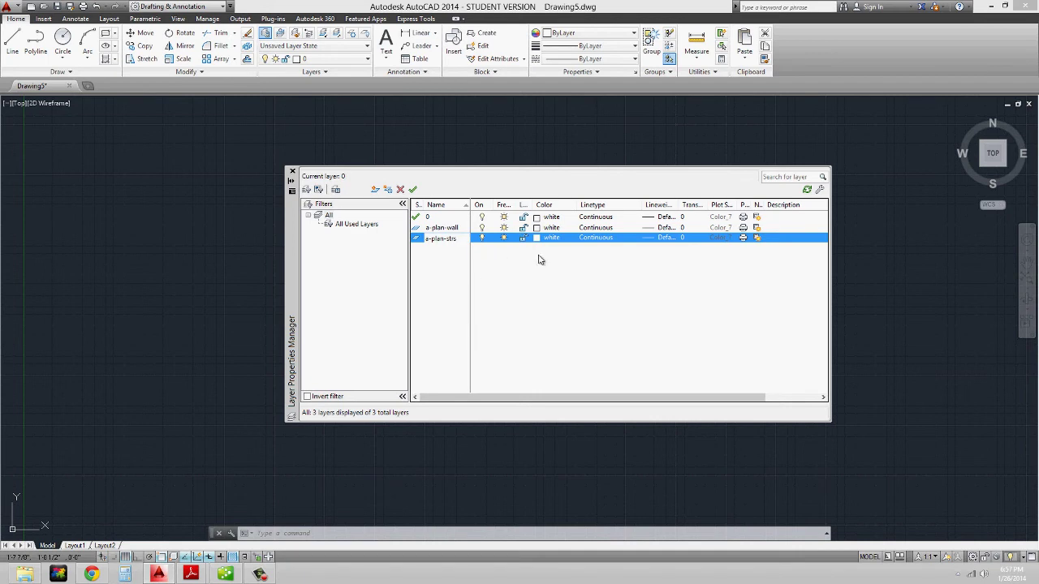
key(F2)
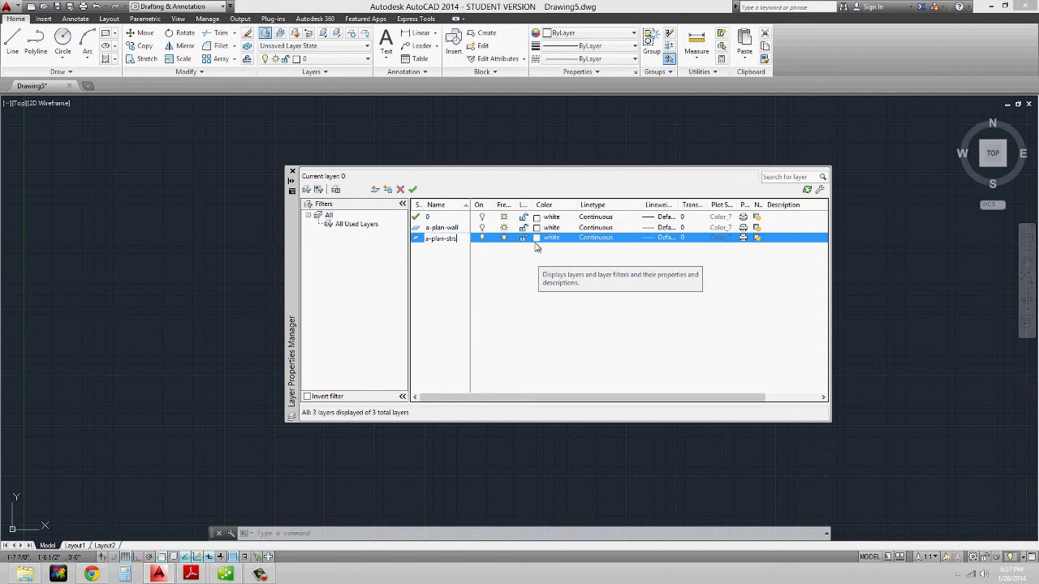
Step: Set the color of the a-plan-strs layer to index color 8
click(538, 240)
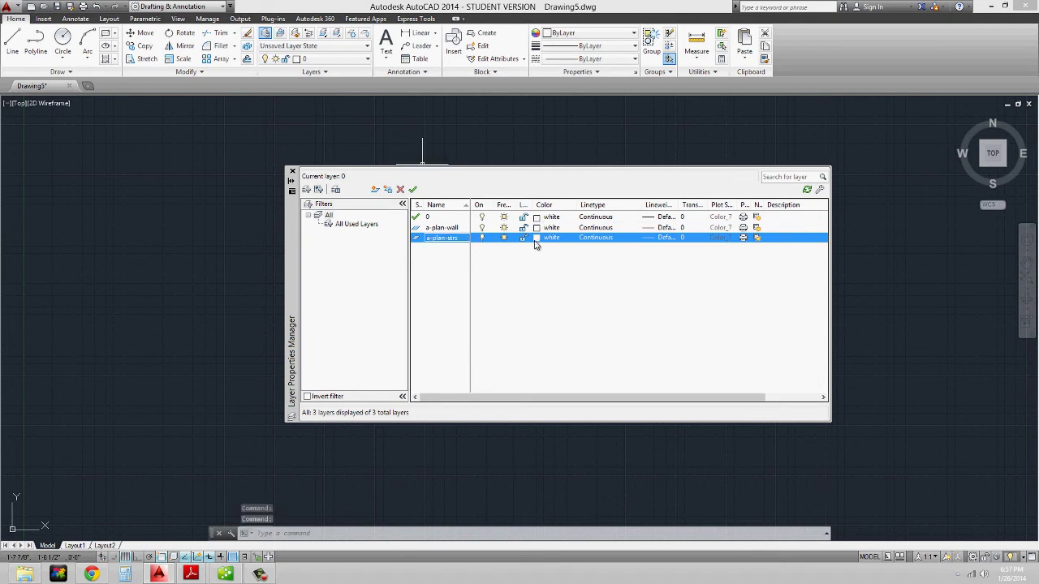
click(537, 240)
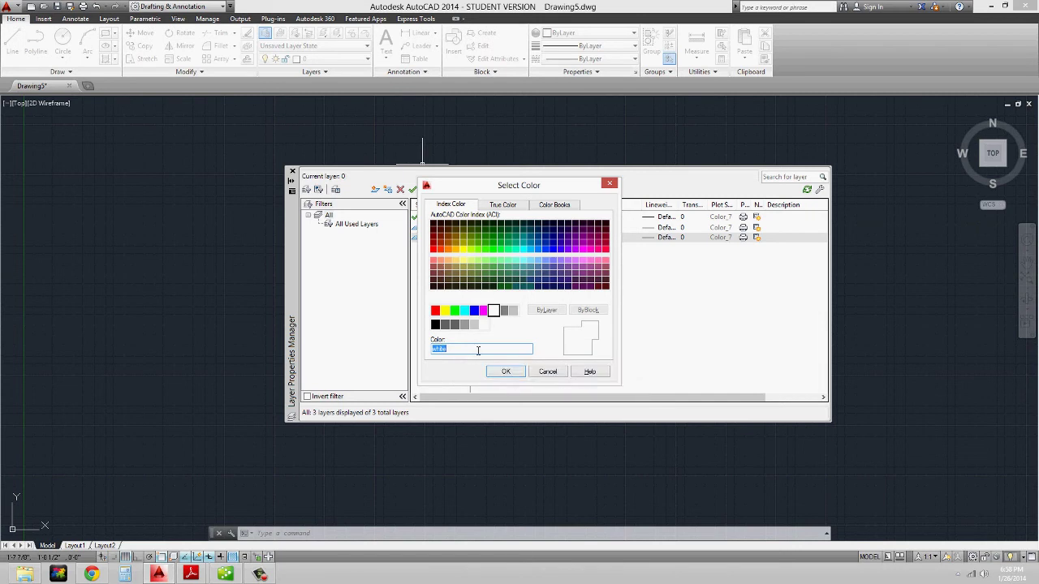
text(8)
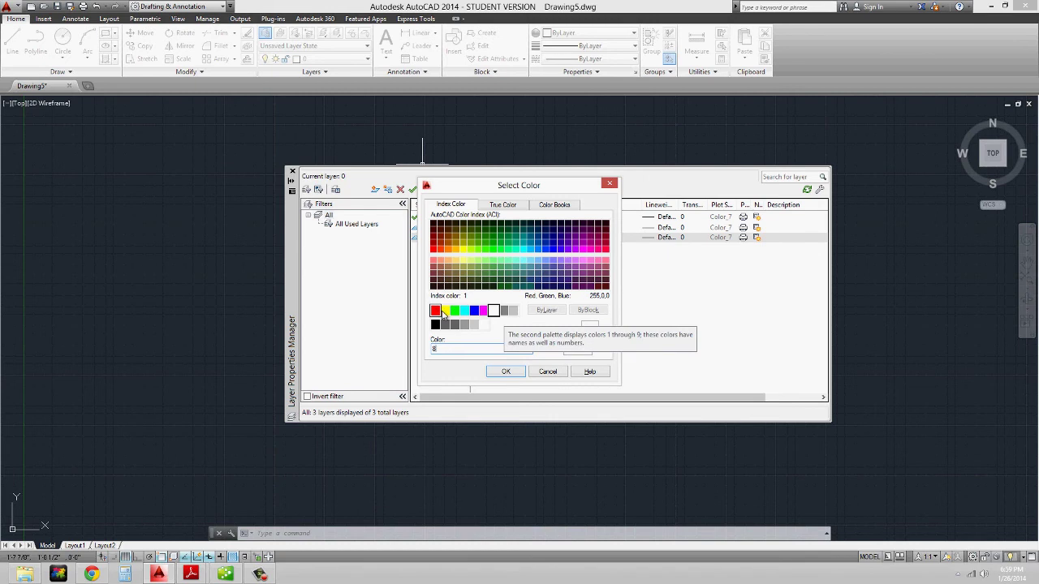
click(504, 311)
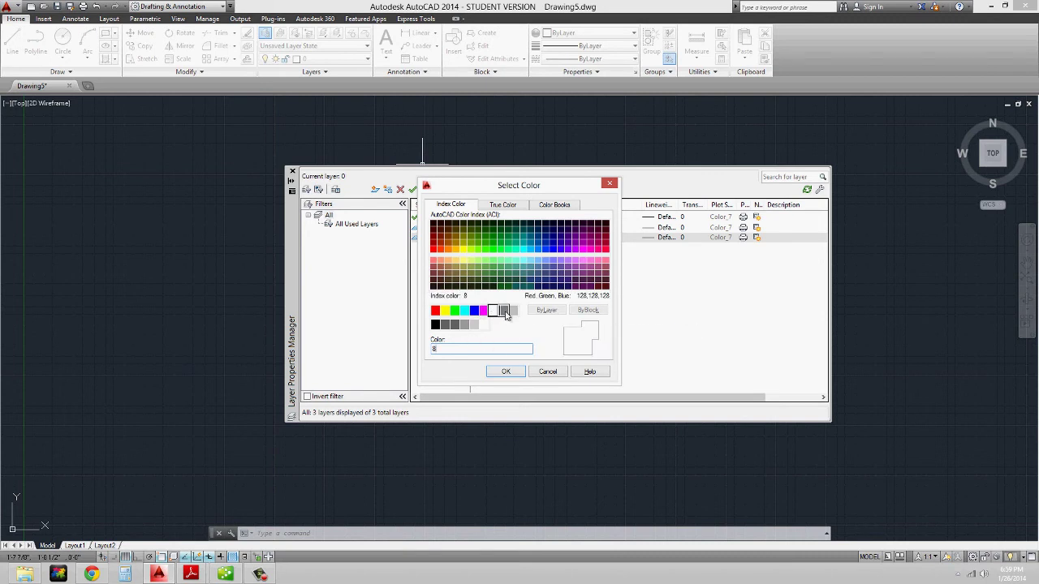
click(505, 371)
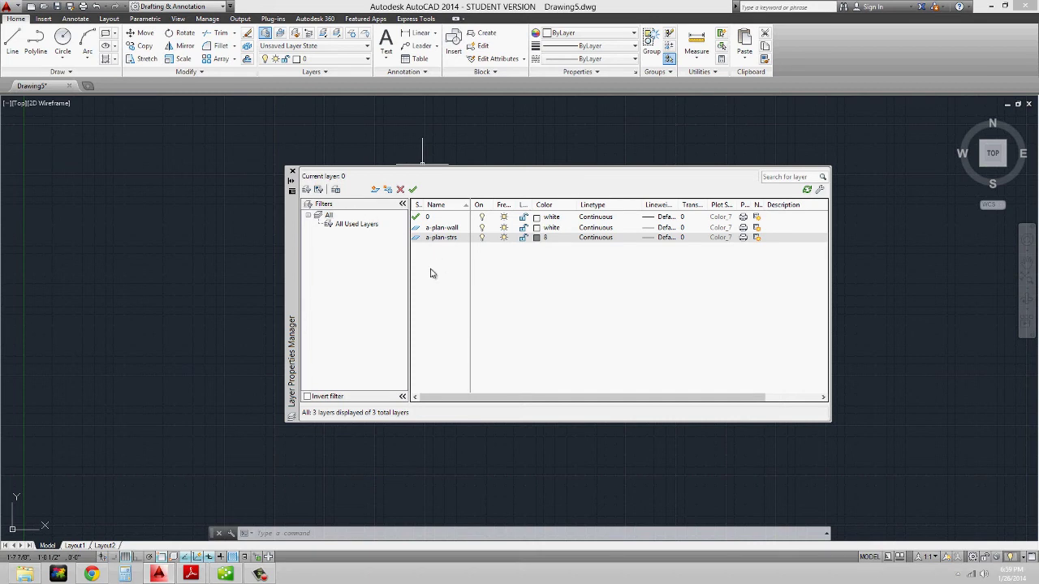
Step: Create another layer named a-plan-hddn, based on the a-plan-strs layer
click(376, 189)
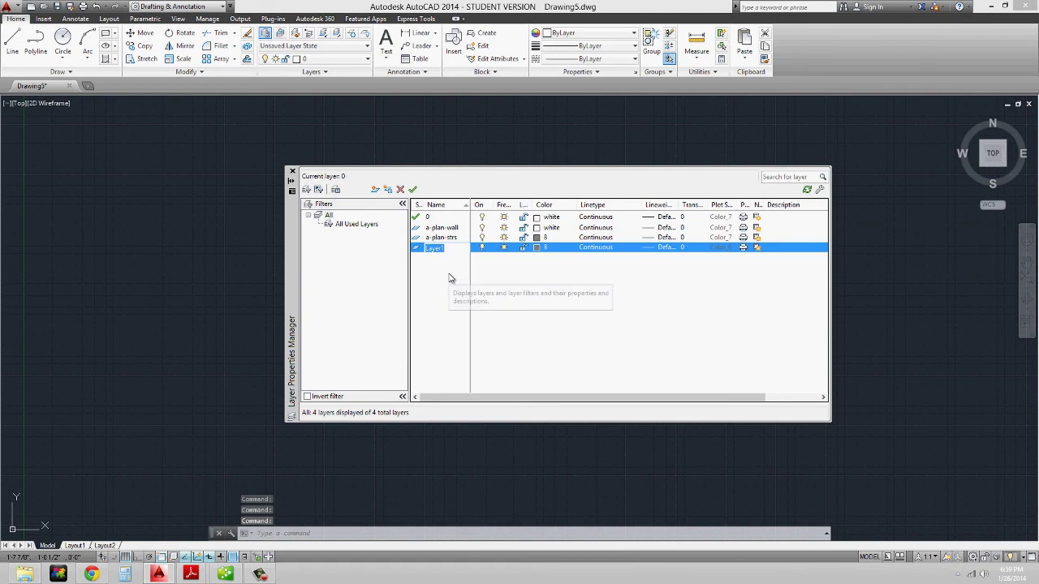
text(a-plan)
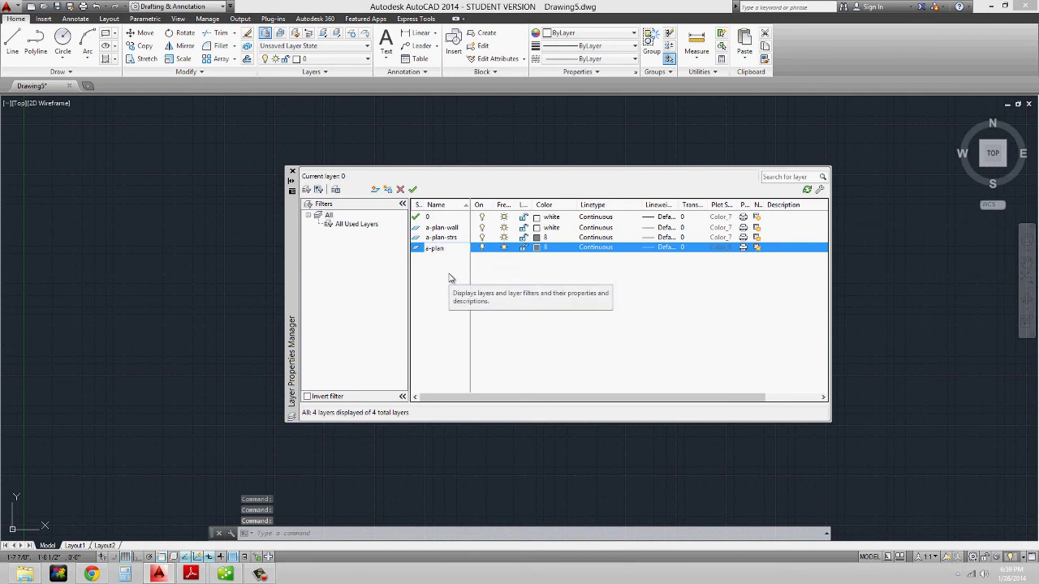
text(-hddb)
key(BackSpace)
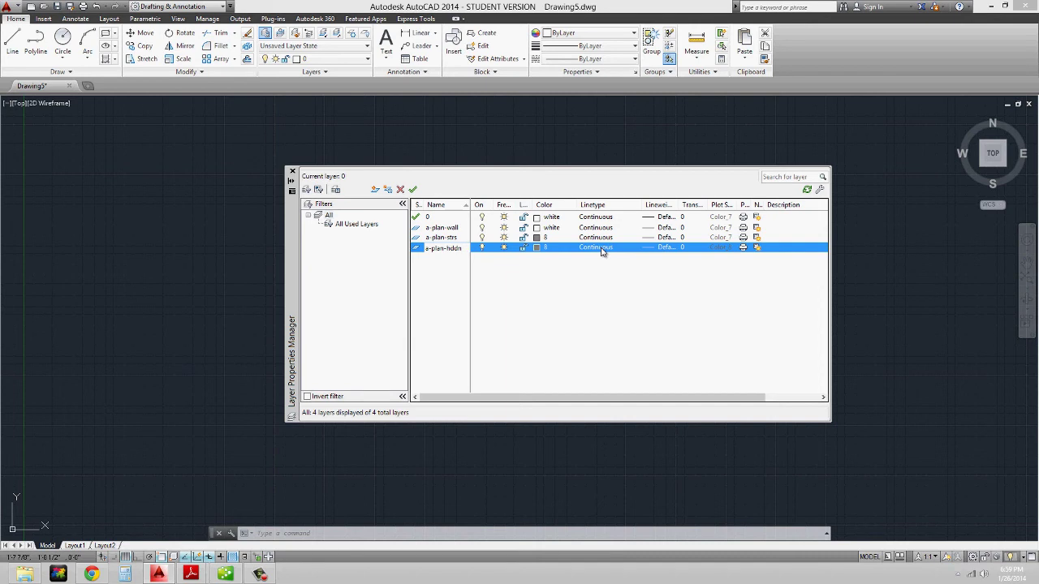
key(F2)
Step: Load the HIDDEN linetype from acad.lin and assign it to the a-plan-hddn layer
click(601, 250)
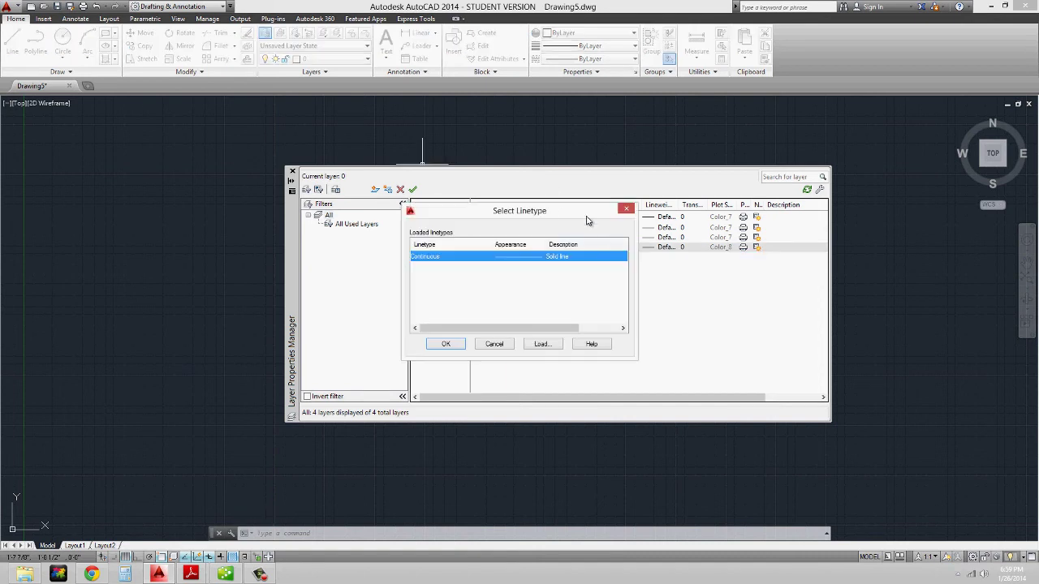
drag(555, 214, 577, 211)
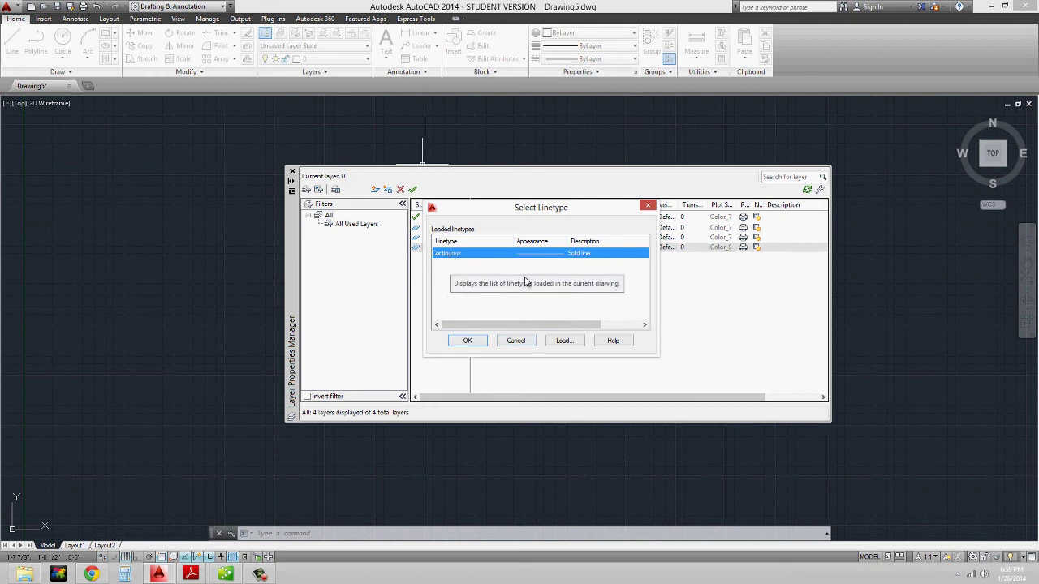
click(563, 340)
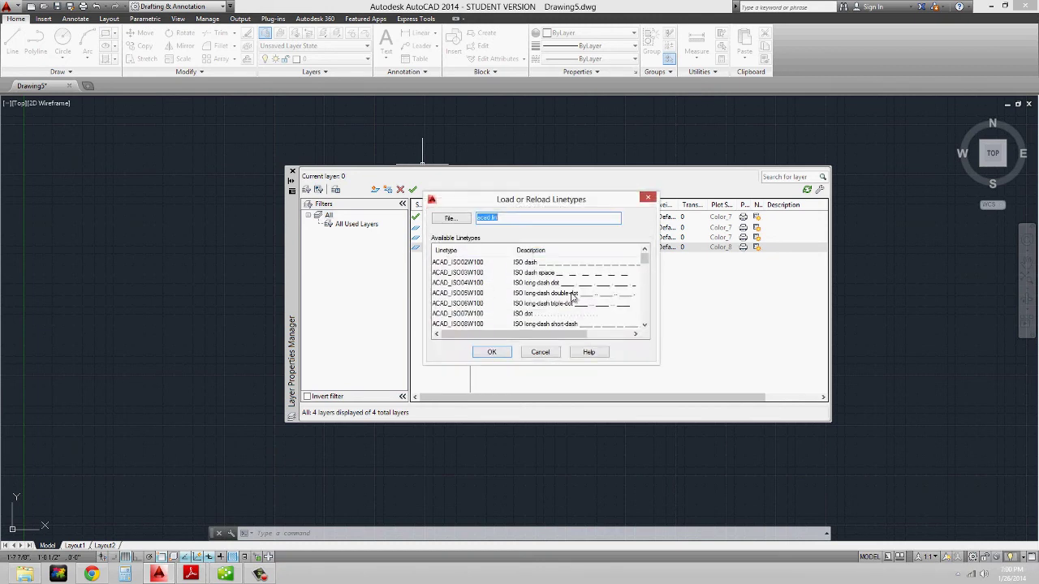
drag(645, 258, 644, 307)
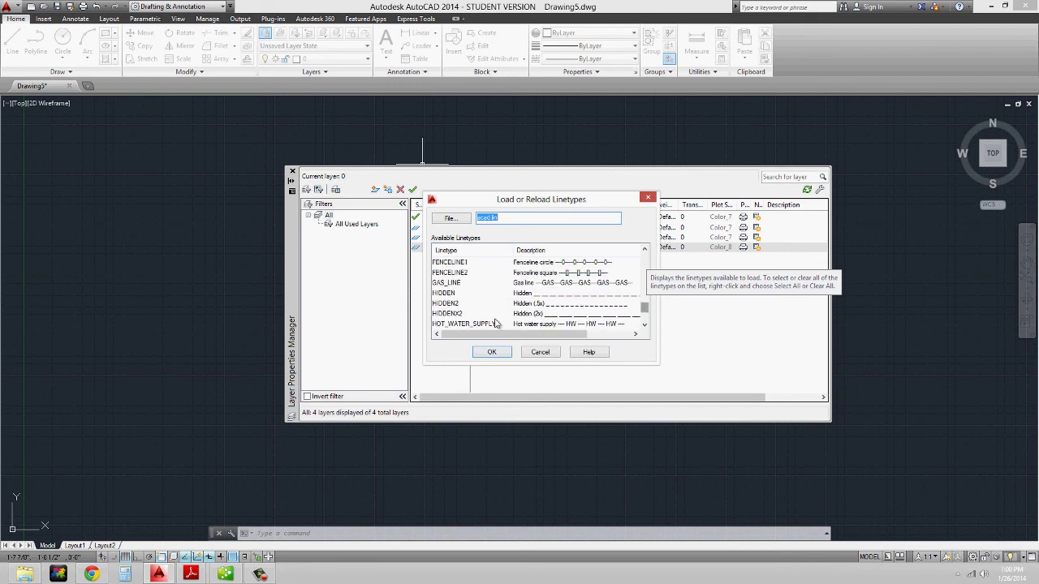
click(446, 293)
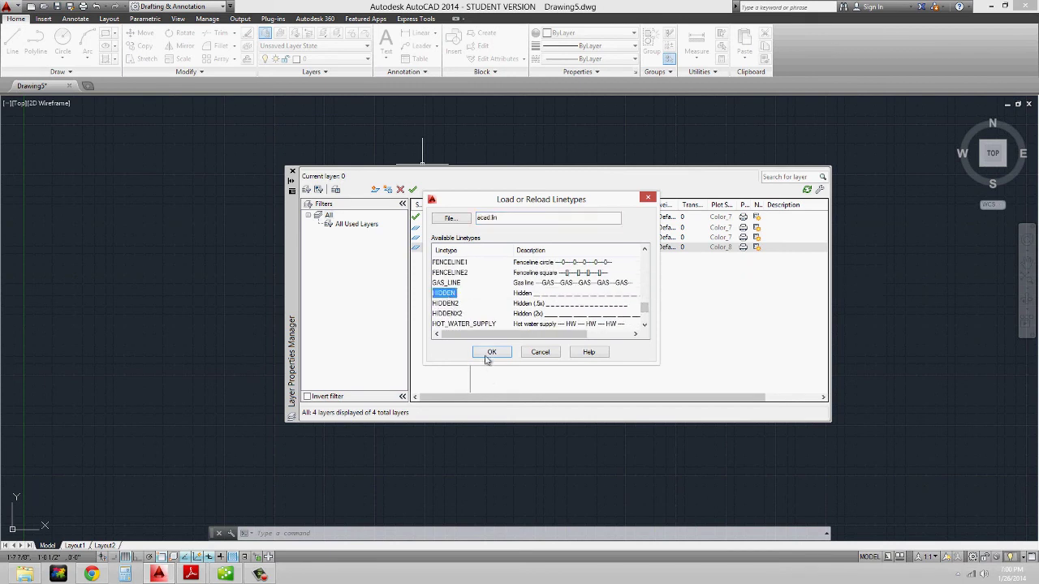
click(492, 353)
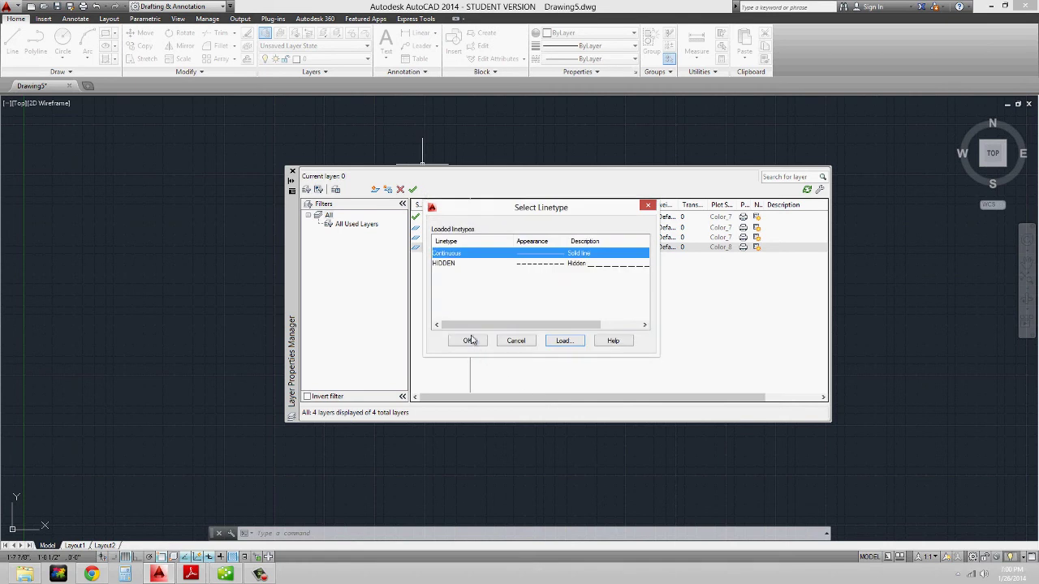
click(444, 264)
click(467, 340)
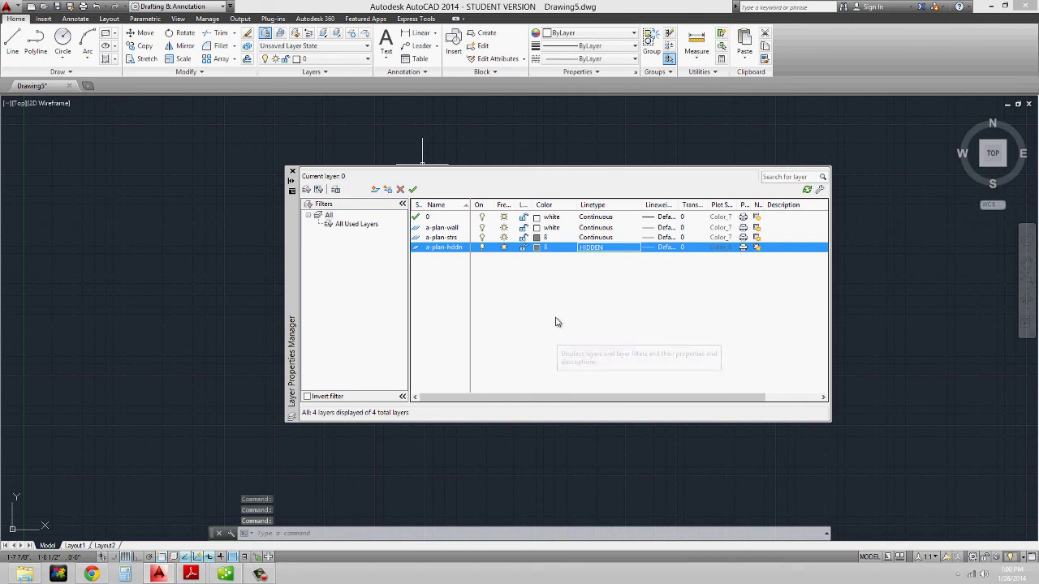
Step: Review the color and linetype choices of the a-plan-hddn layer, keeping its current settings
click(537, 247)
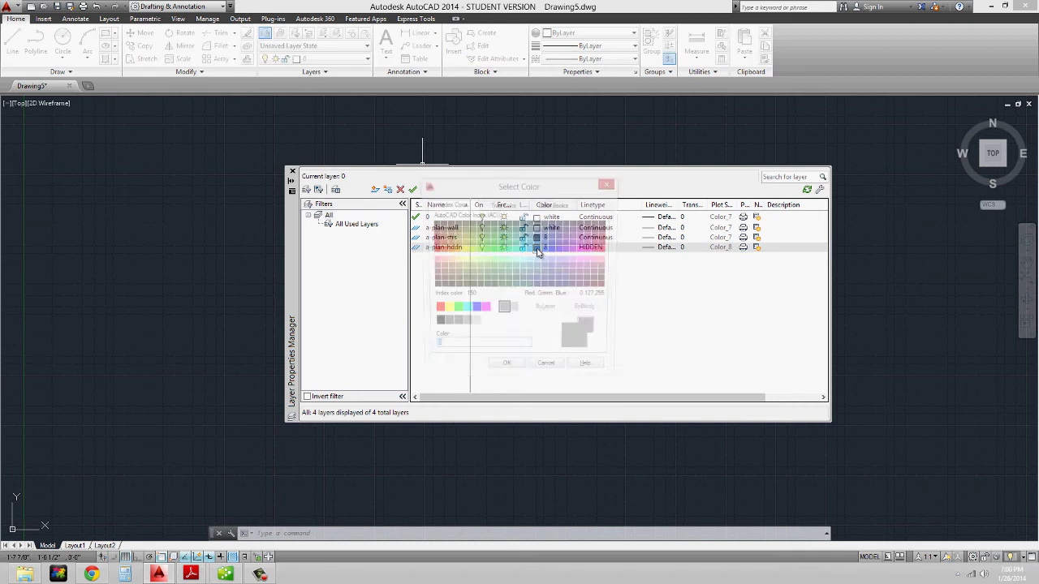
click(506, 372)
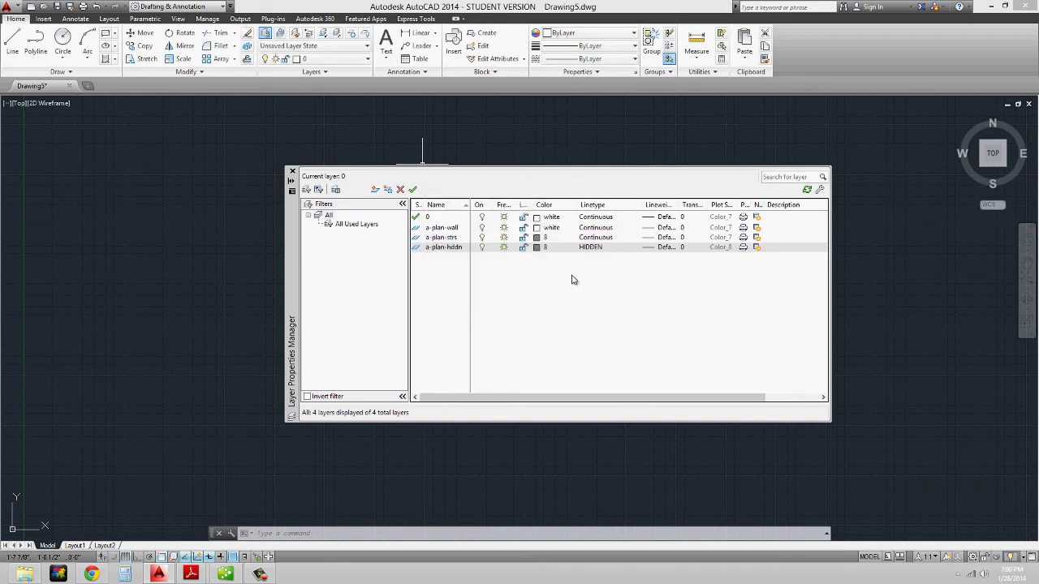
click(592, 248)
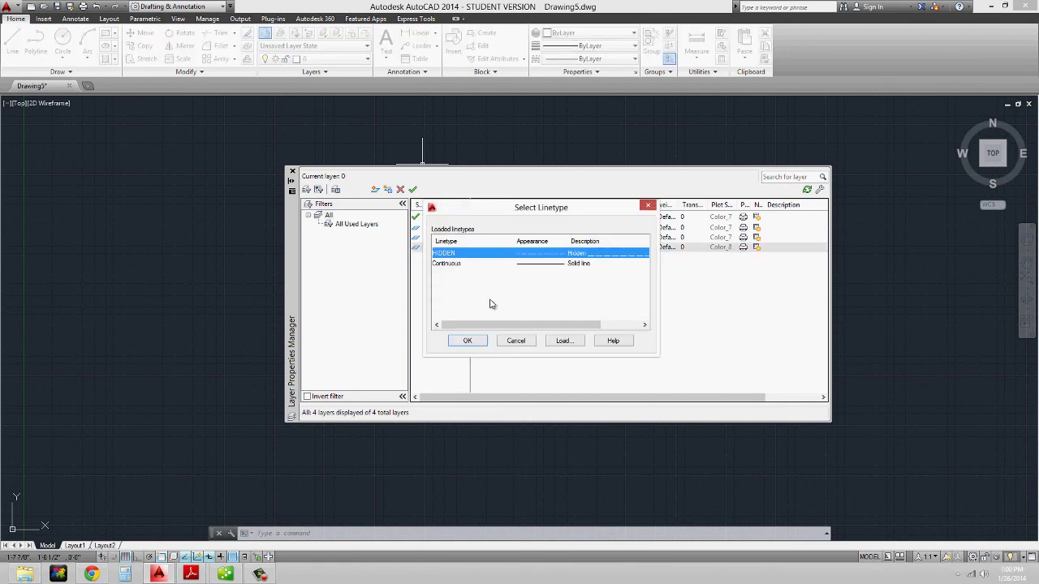
click(512, 344)
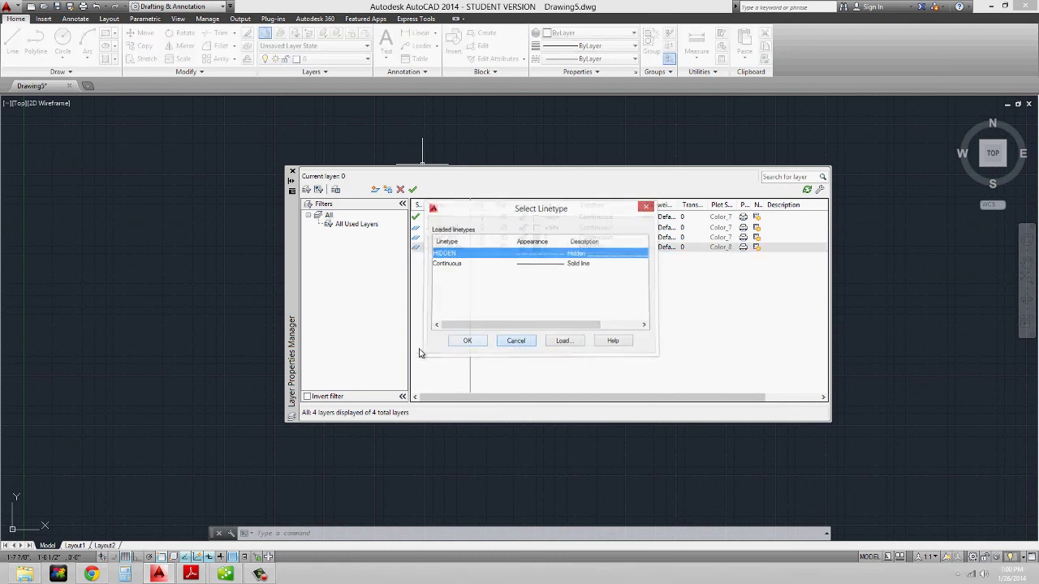
Step: Close the Layer Properties Manager and look over the drawing's layer list, leaving layer 0 current
click(292, 171)
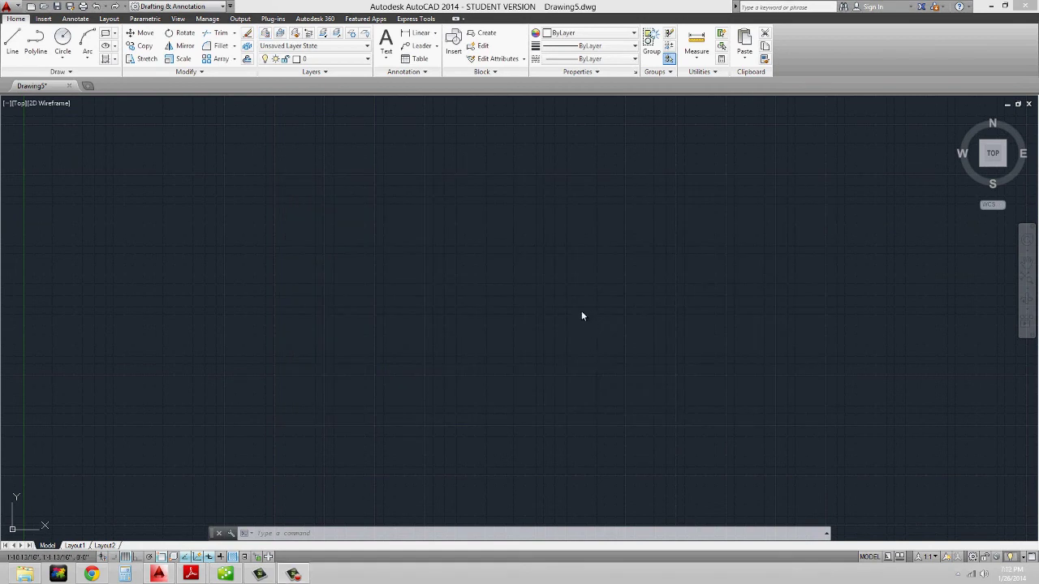
click(368, 62)
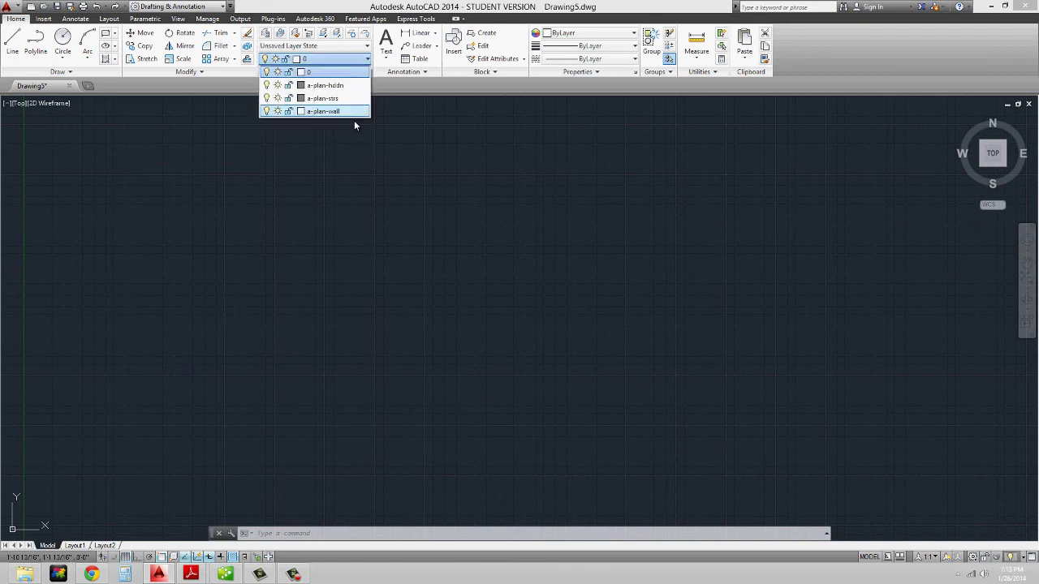
click(459, 188)
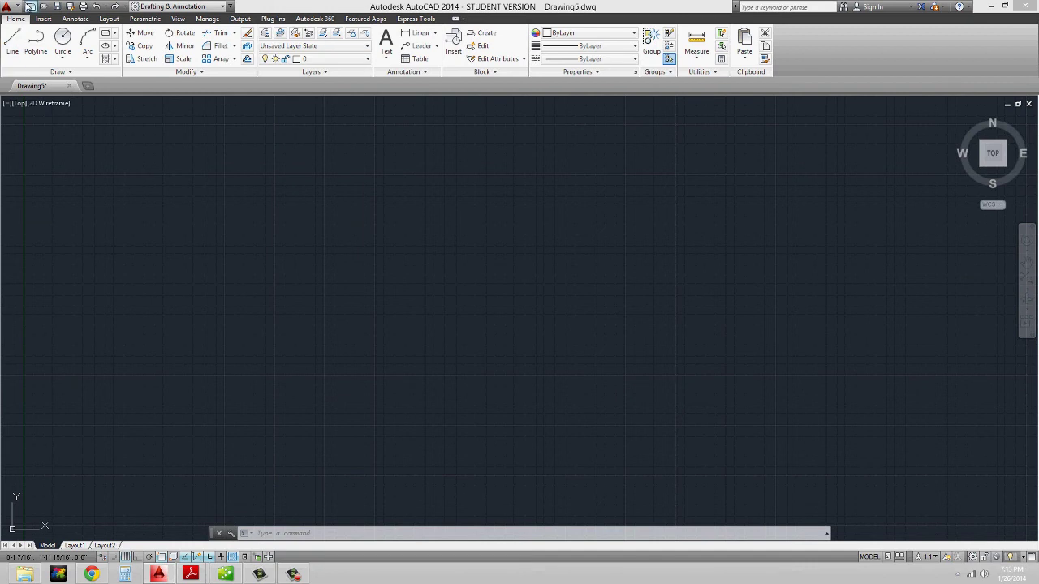
Step: Save the drawing to the Desktop as an AutoCAD Drawing Template (*.dwt) with English measurement and layers saved as unreconciled
click(70, 7)
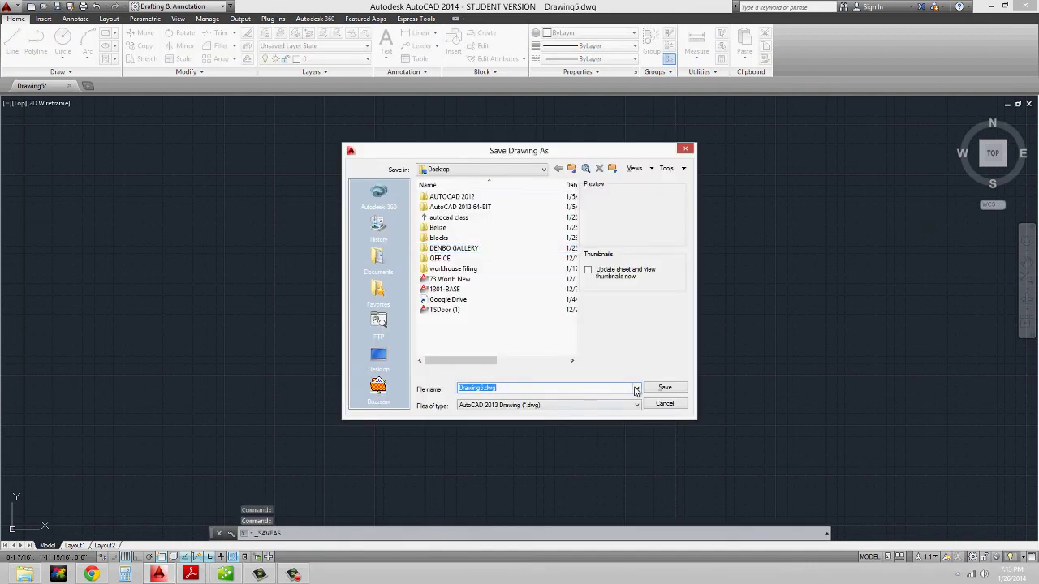
click(601, 403)
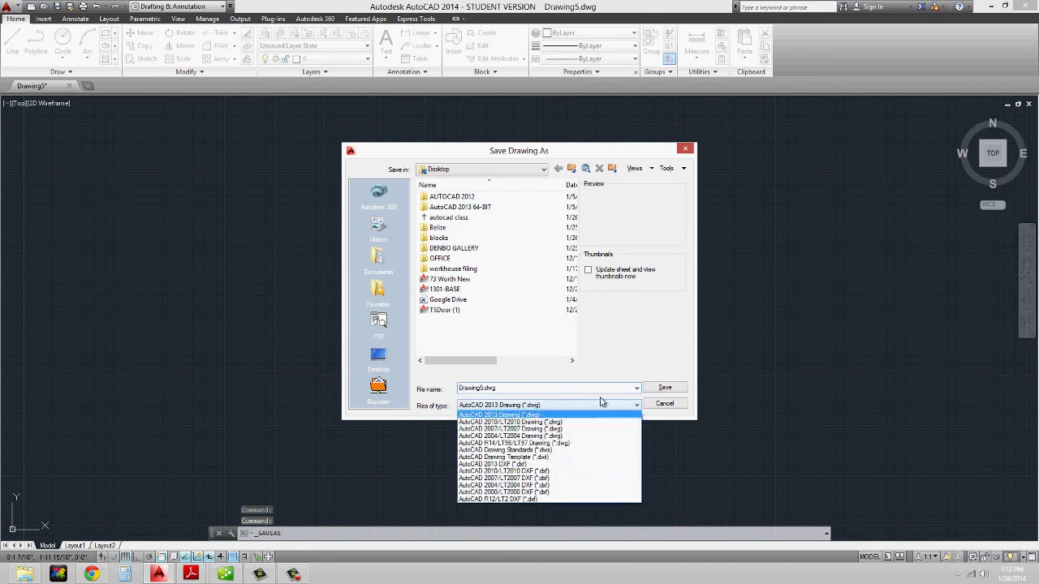
click(542, 456)
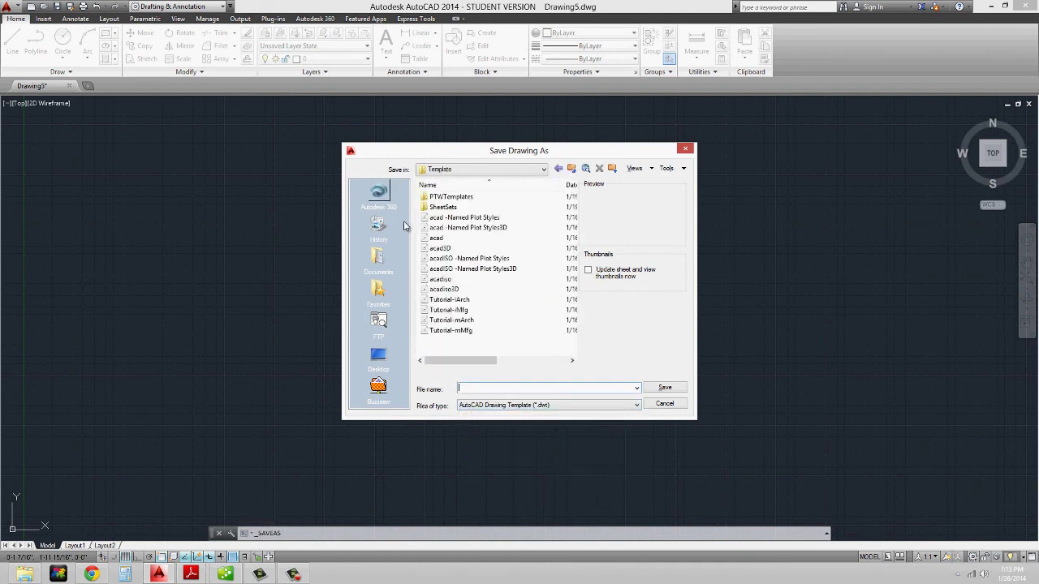
click(385, 359)
double_click(485, 331)
click(511, 316)
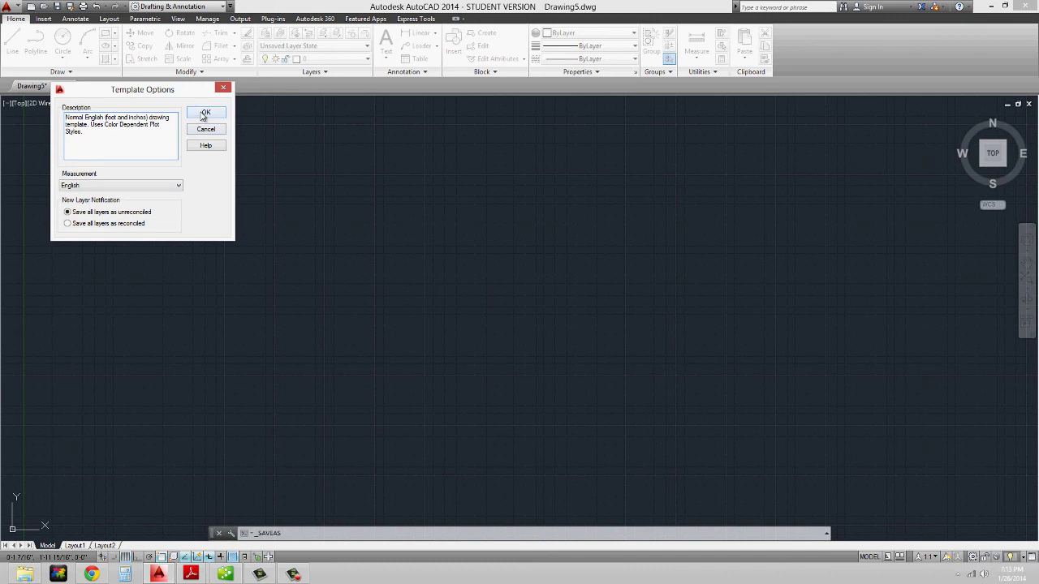
click(204, 116)
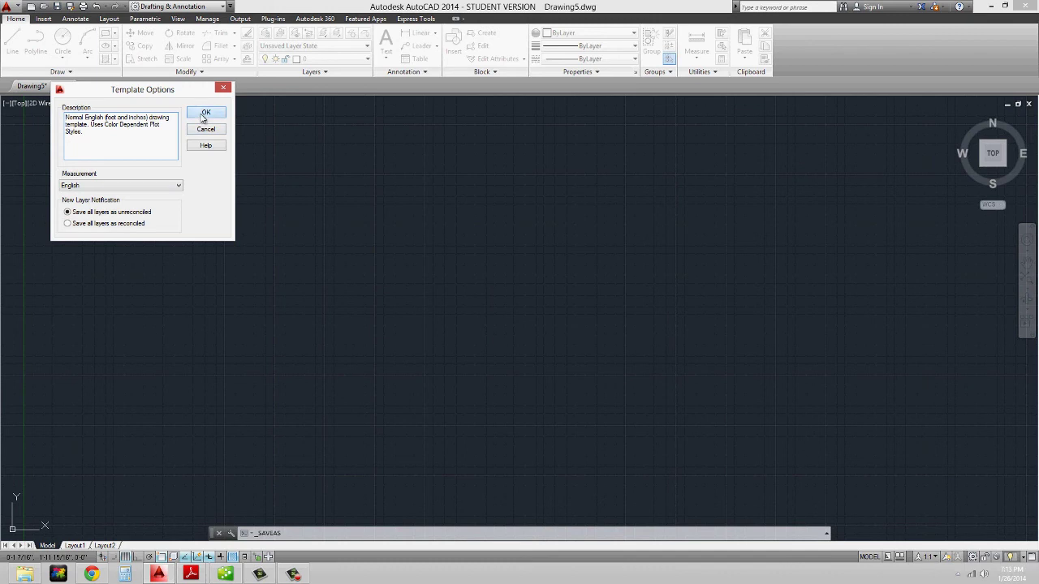
Step: Close the drawing and start a new one from the template saved on the Desktop
click(1029, 105)
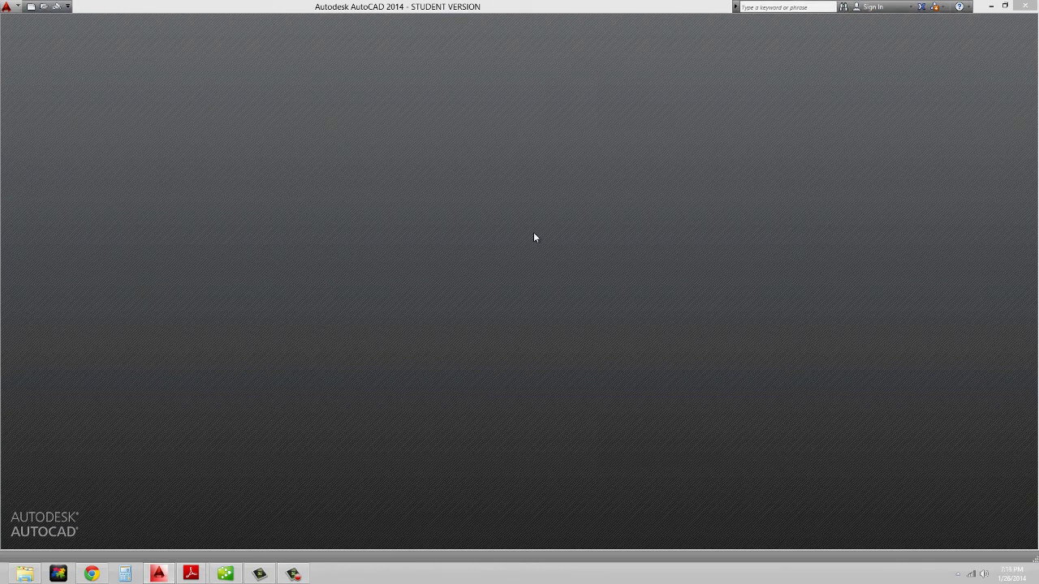
click(31, 6)
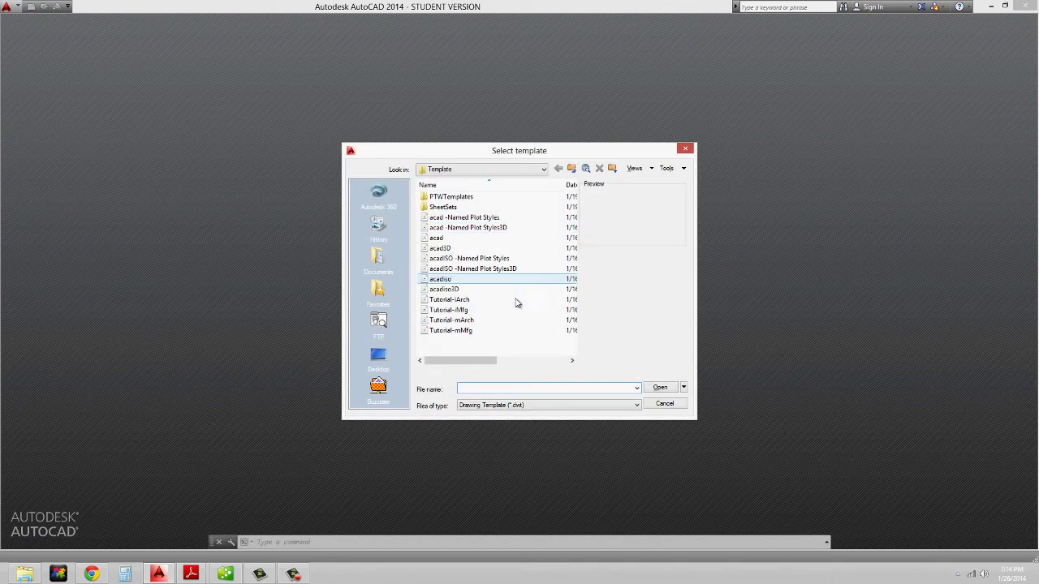
click(382, 365)
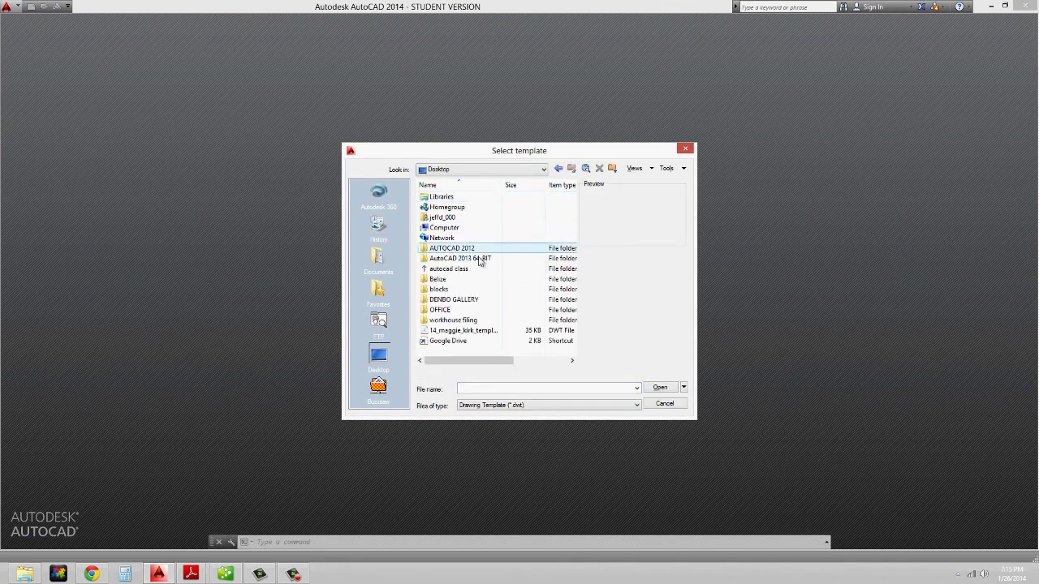
double_click(479, 331)
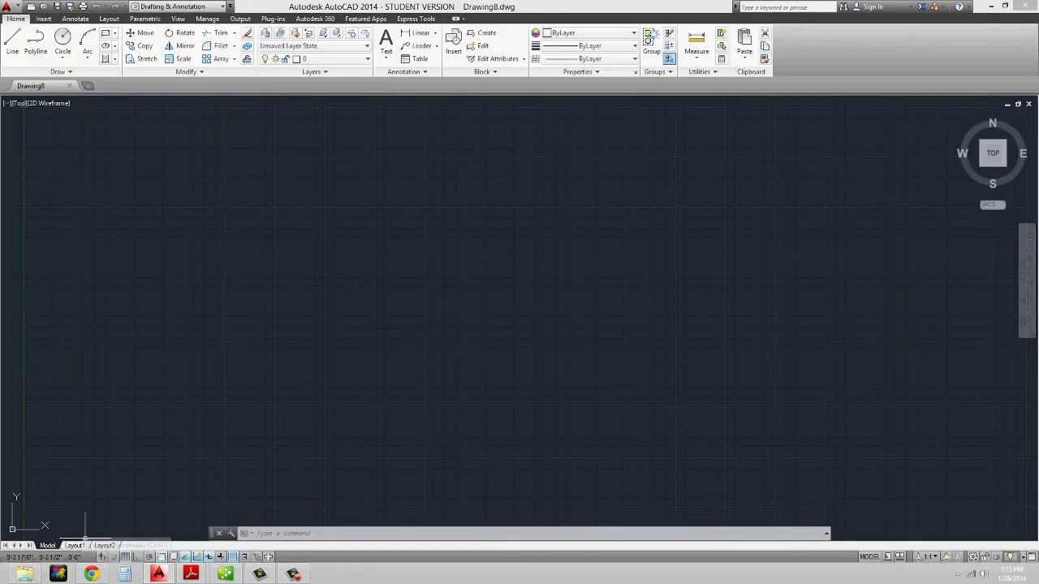
Step: Check the new drawing's layer list and make a-plan-wall the current layer
click(367, 59)
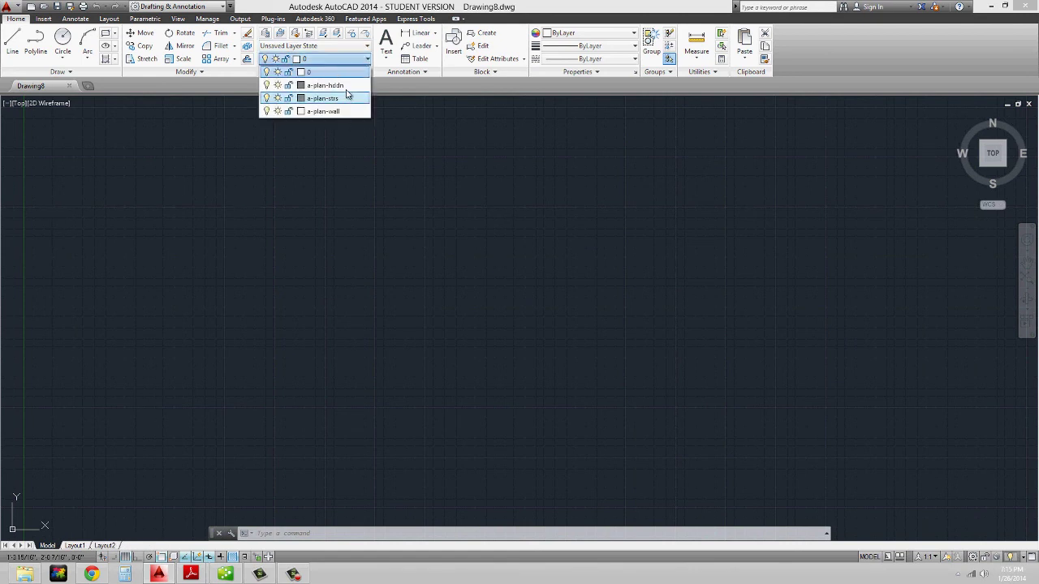
click(577, 328)
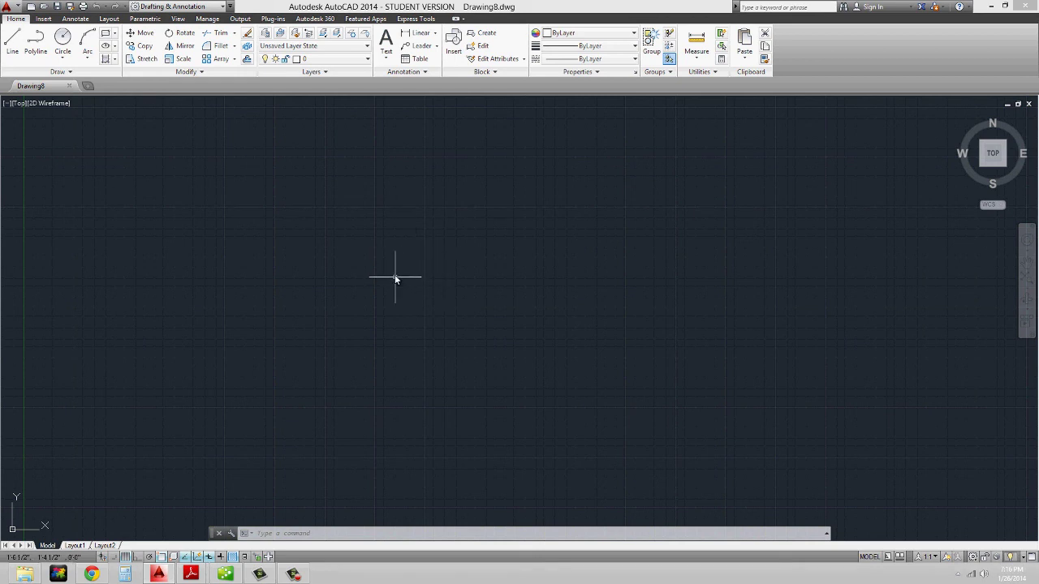
click(354, 60)
click(312, 254)
Step: Make a-plan-hddn the current layer in the Layer Properties Manager
click(266, 33)
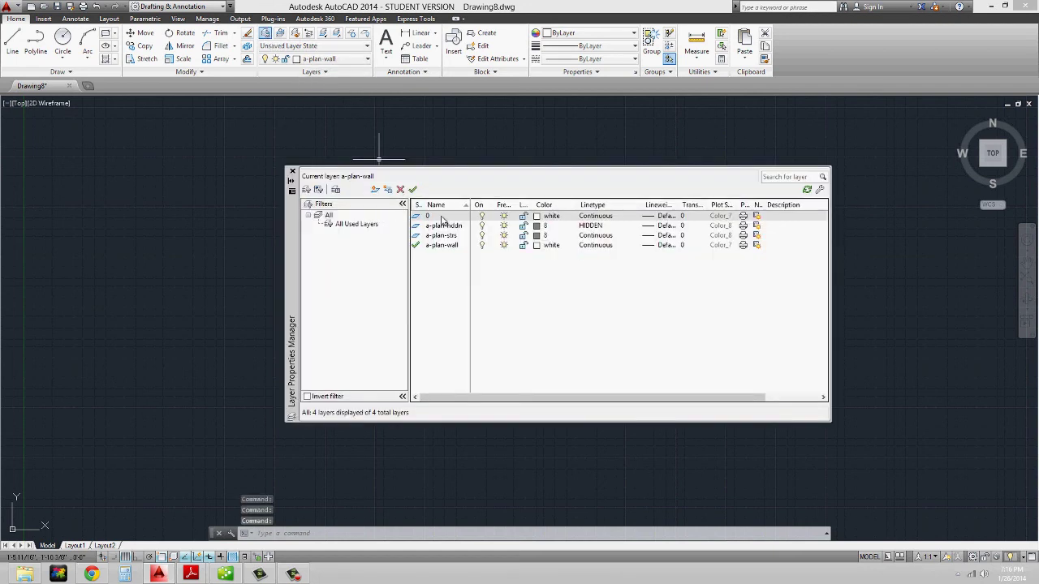
click(440, 245)
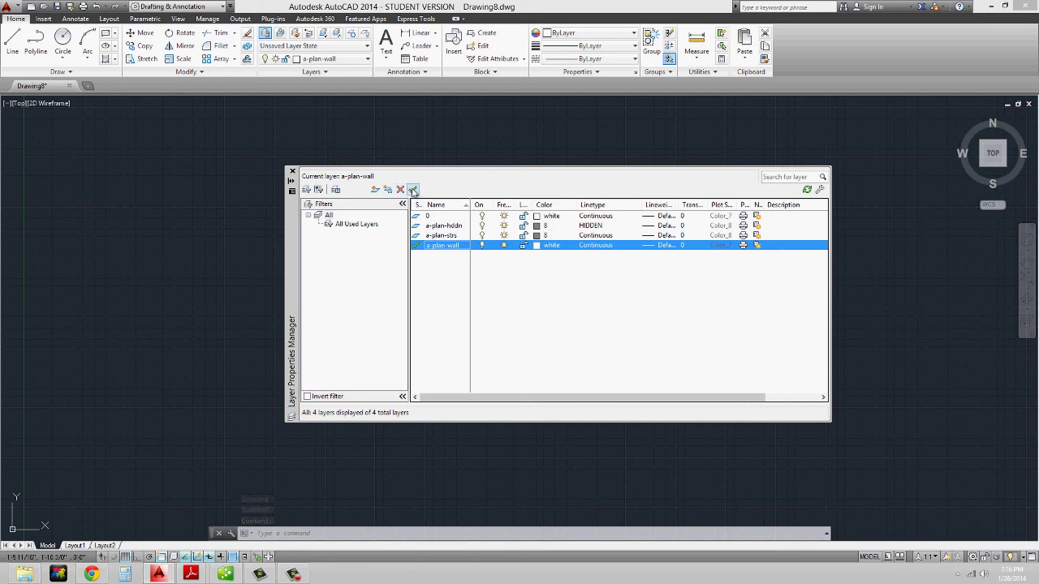
ctrl+click(445, 227)
click(445, 227)
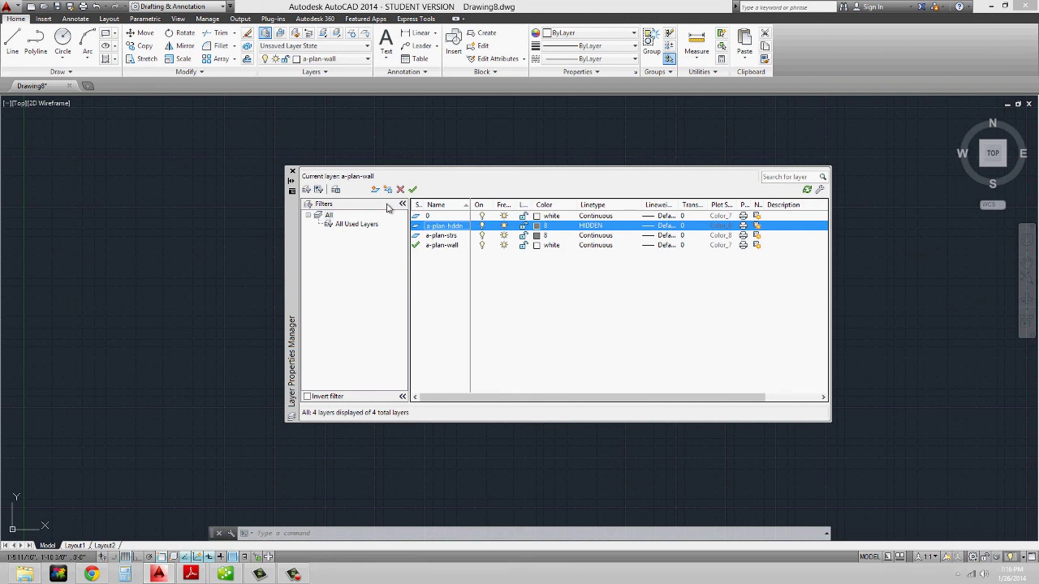
click(413, 189)
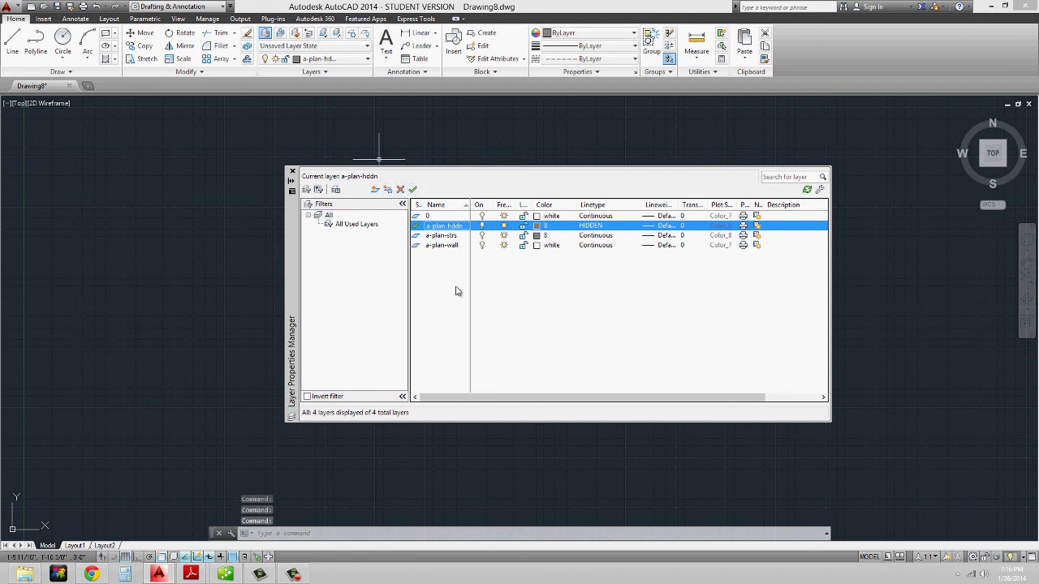
Step: Set a-plan-wall as the current layer again and close the Layer Properties Manager
click(442, 245)
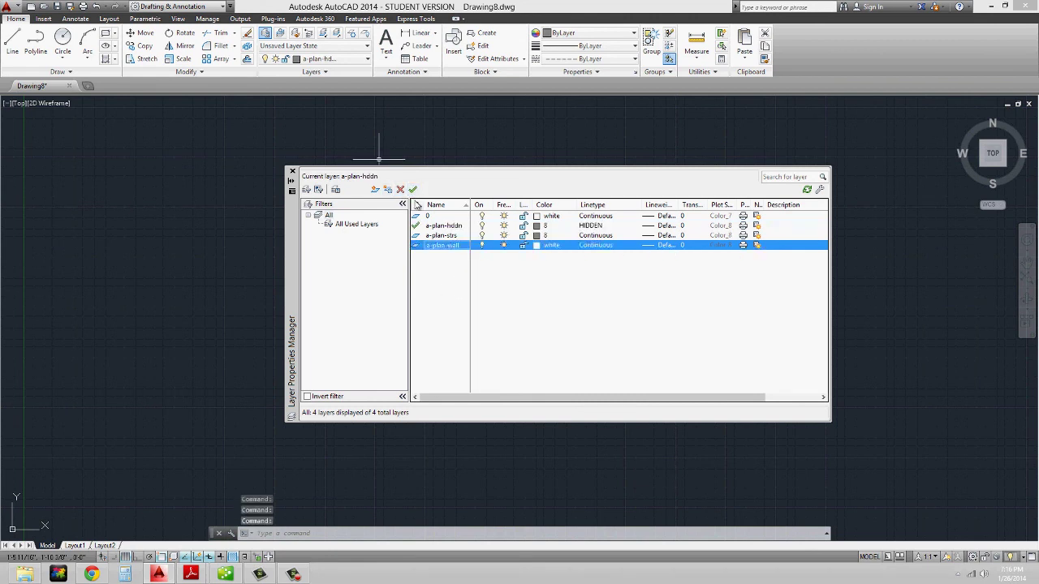
click(412, 189)
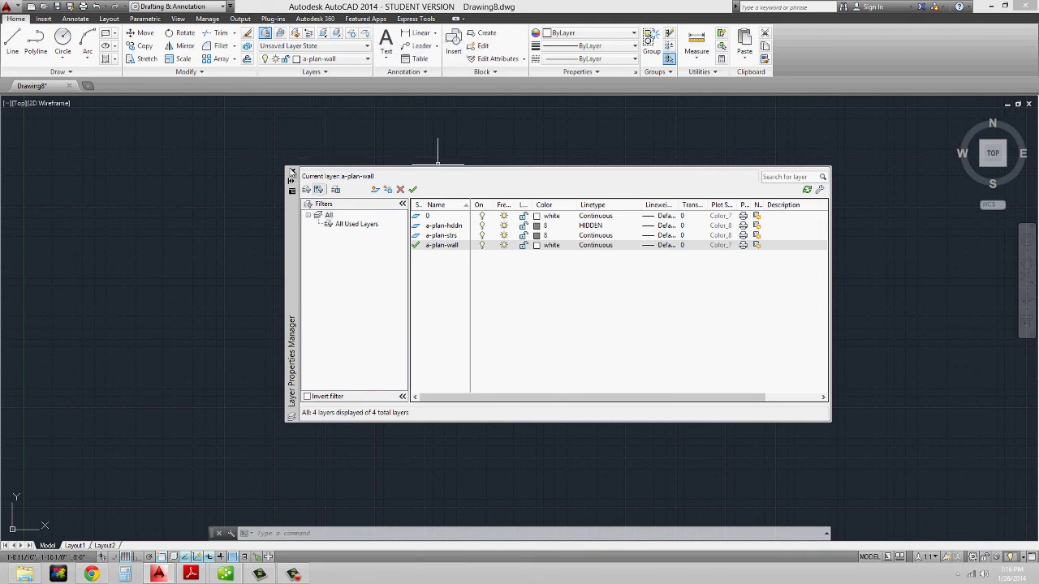
click(293, 173)
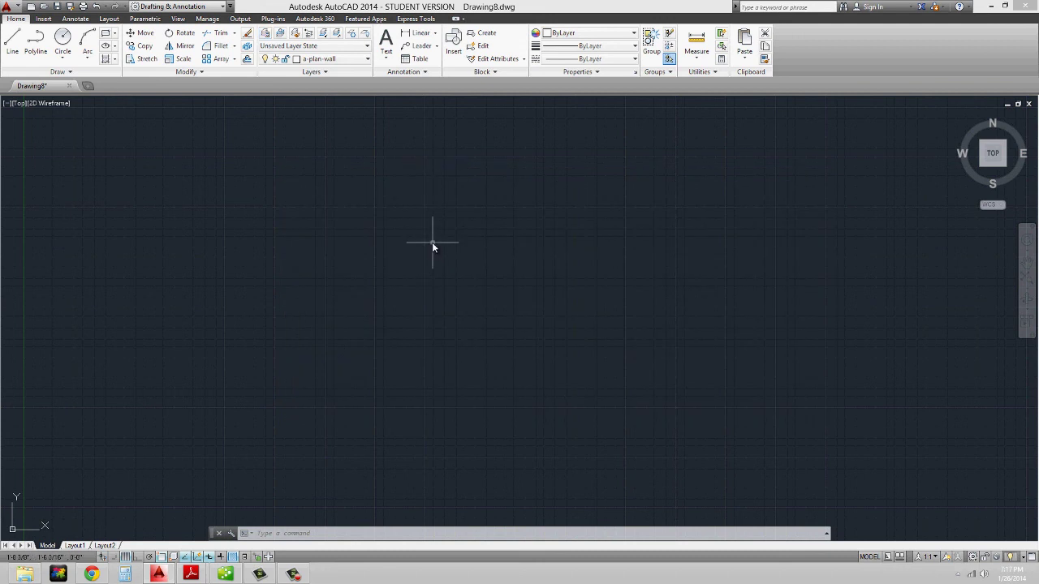
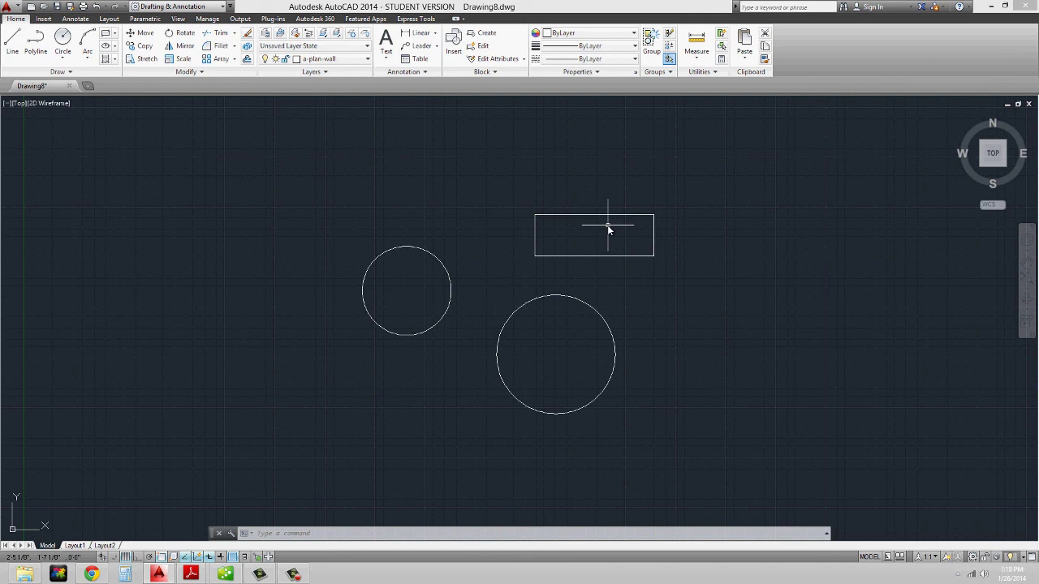
Step: Move the rectangle onto the a-plan-strs layer and deselect it
click(575, 226)
click(560, 198)
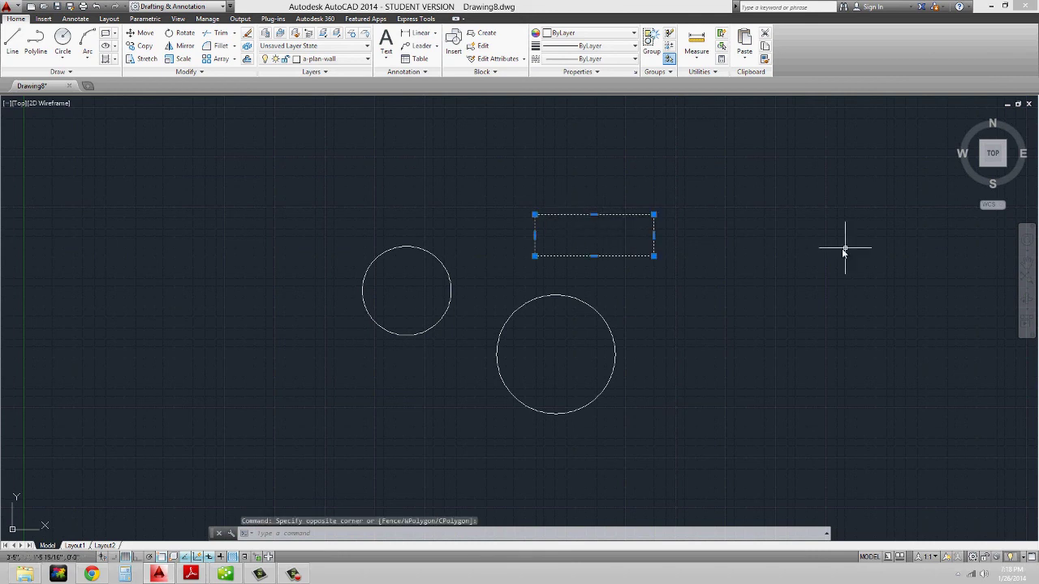
click(357, 60)
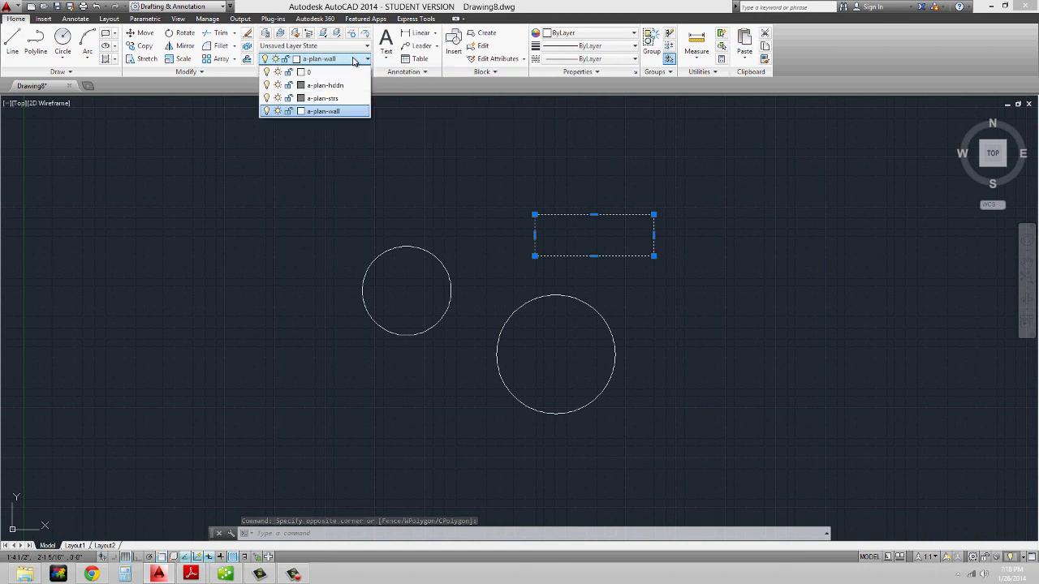
click(344, 99)
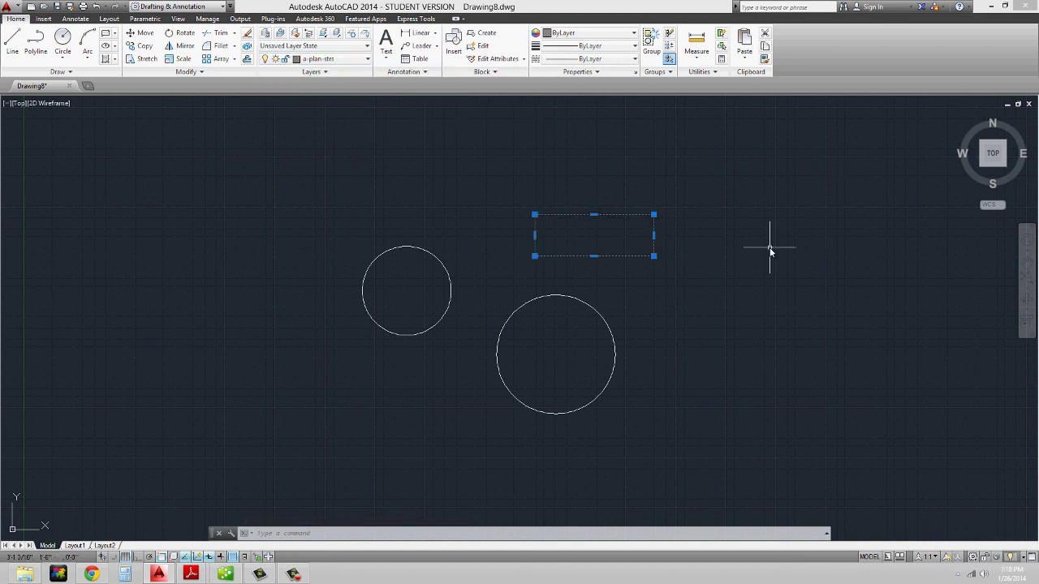
key(Escape)
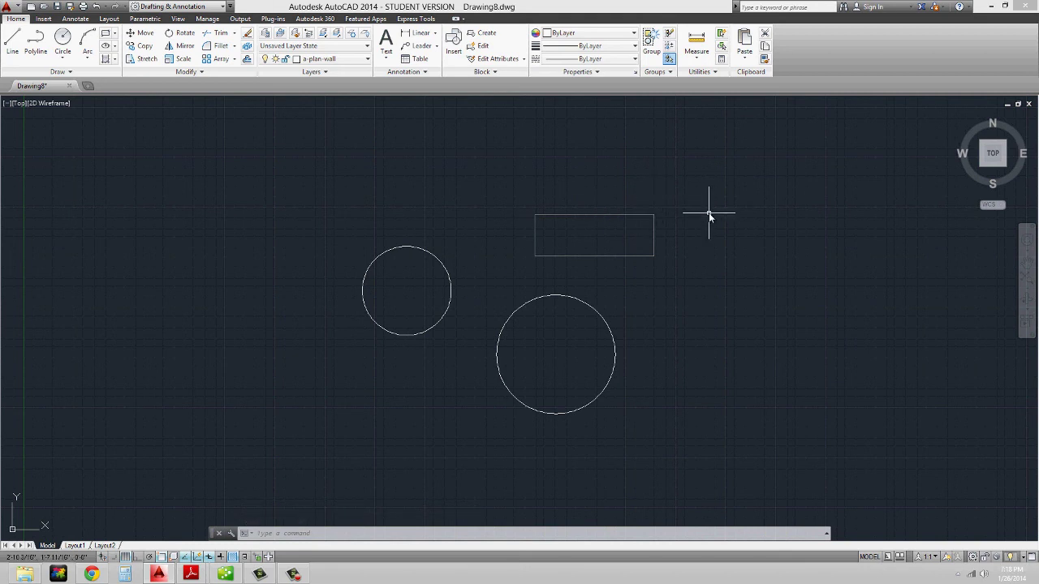
Step: Change the larger circle's layer to a-plan-hddn in its object properties, then deselect it and close the Properties palette
key(ctrl+1)
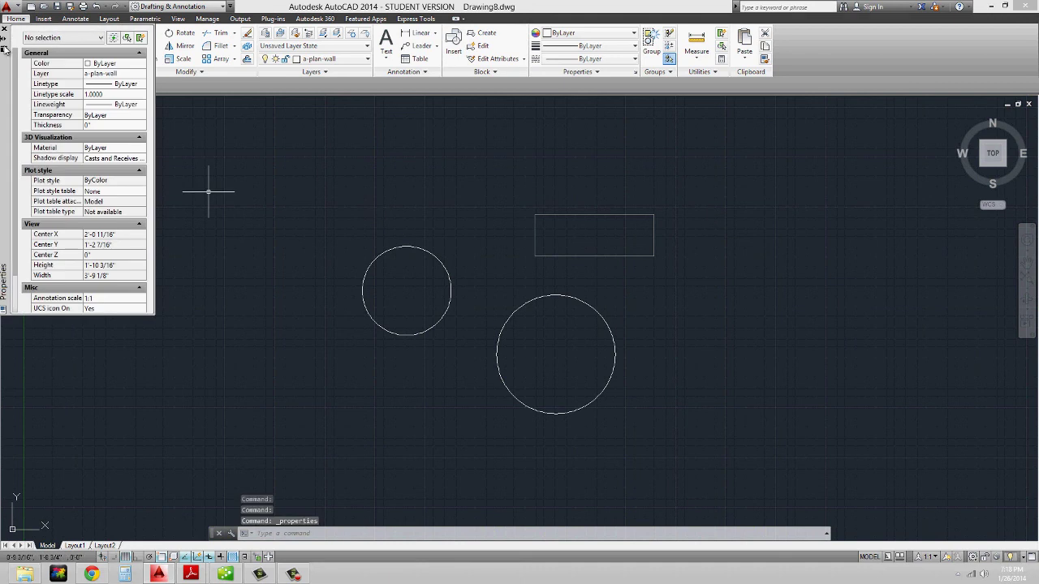
drag(8, 73, 96, 217)
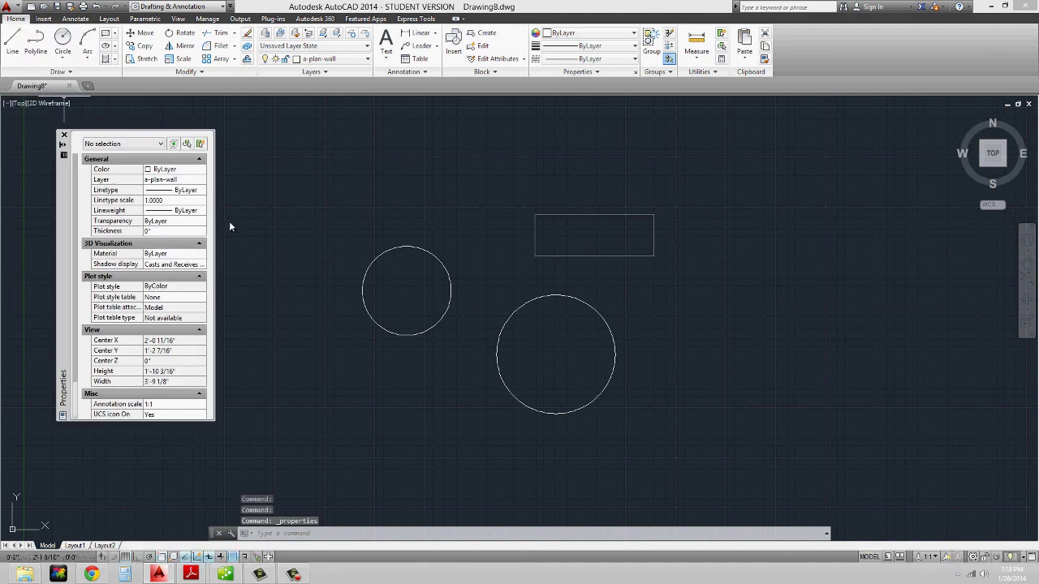
click(637, 301)
click(575, 335)
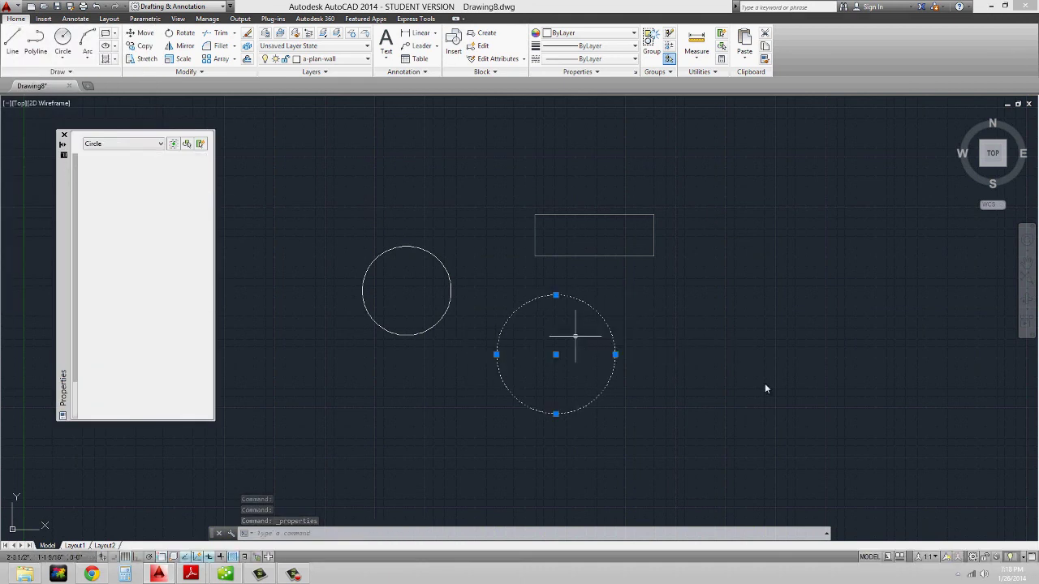
click(178, 169)
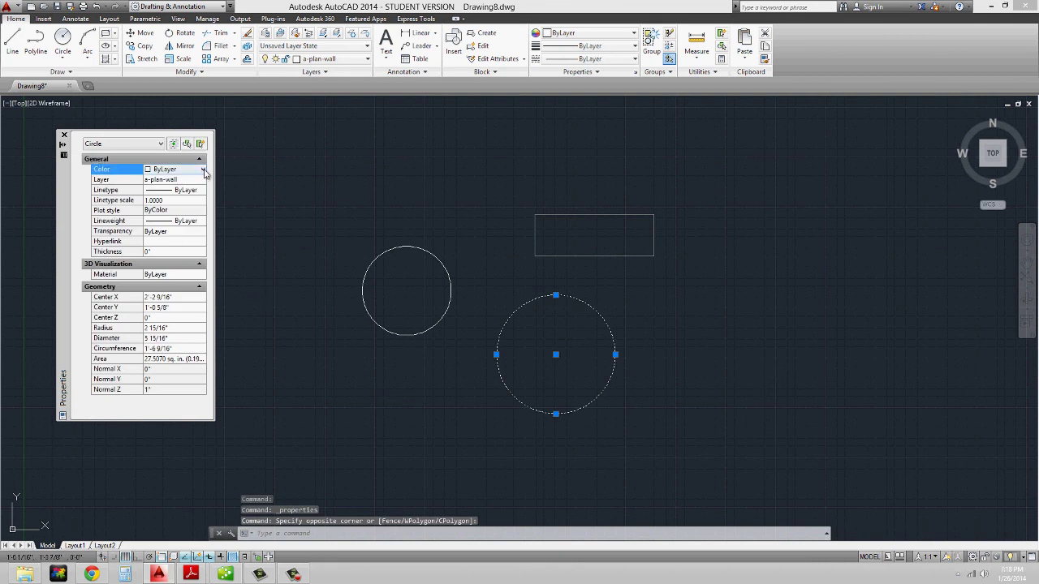
click(202, 170)
click(202, 170)
click(194, 179)
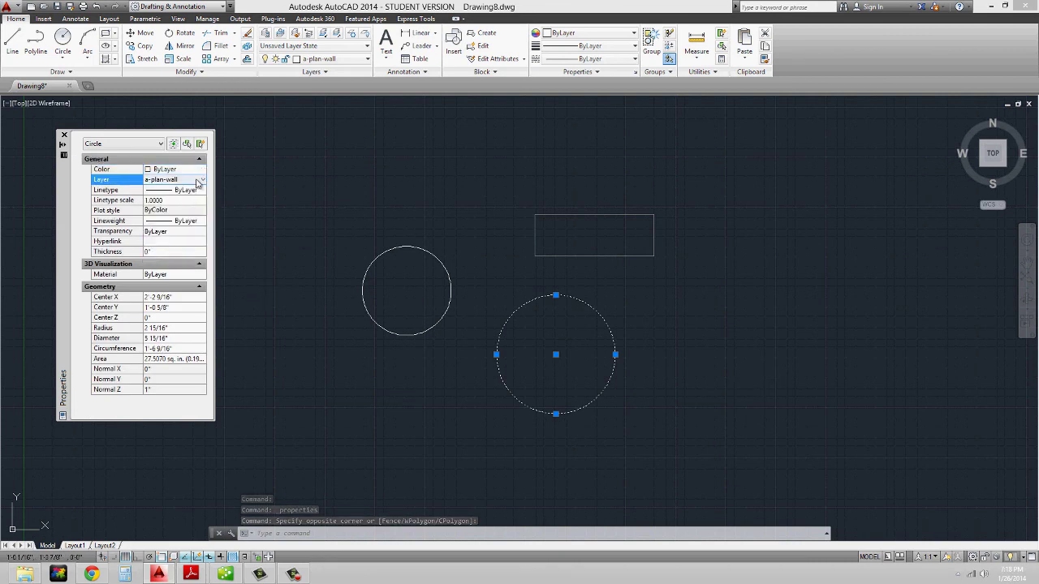
click(202, 181)
click(162, 200)
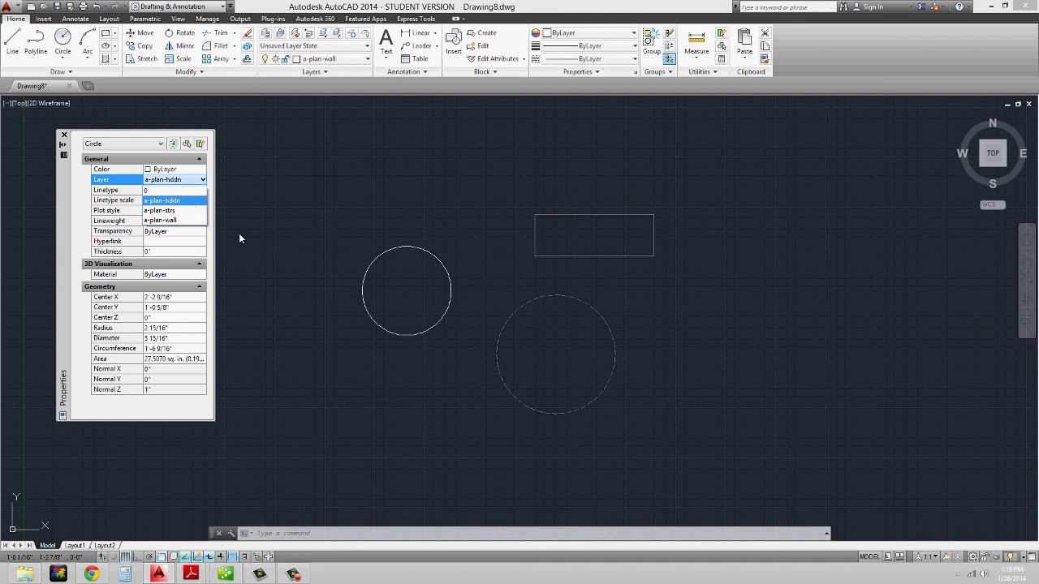
key(Escape)
middle_drag(457, 232, 498, 244)
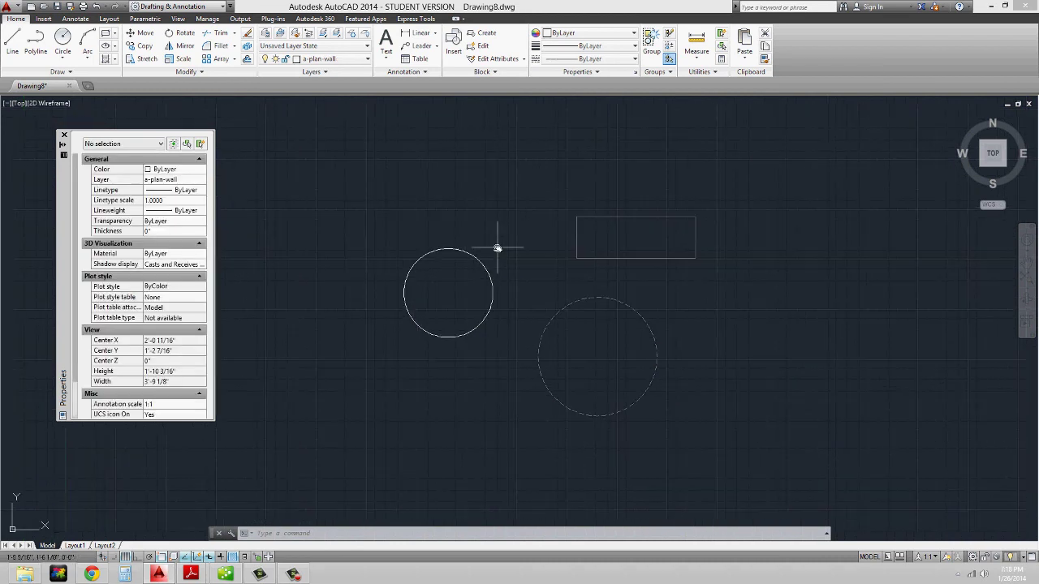
click(64, 135)
scroll(417, 229, up, 3)
middle_drag(417, 229, 317, 197)
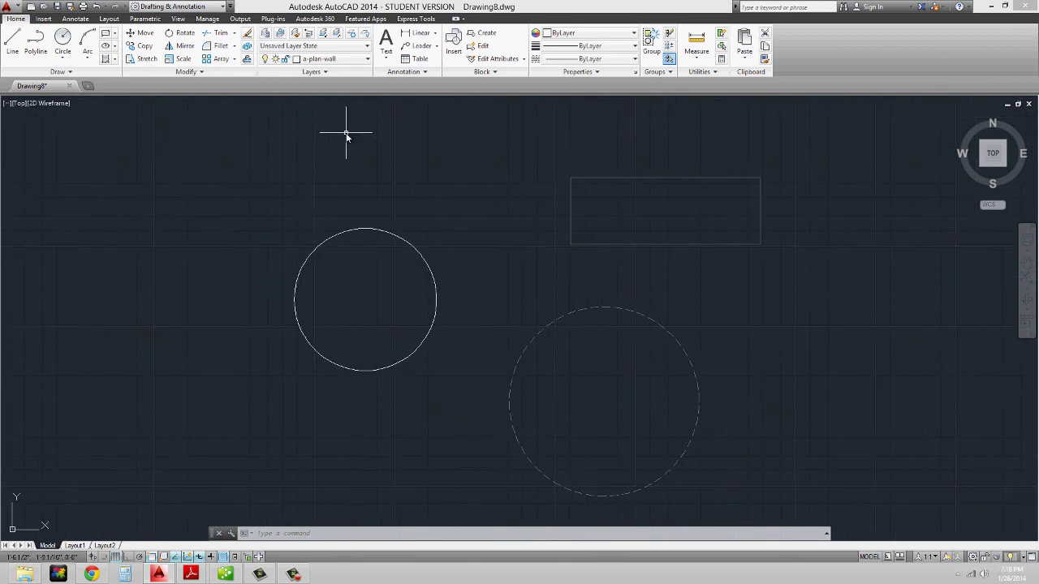
text(MA)
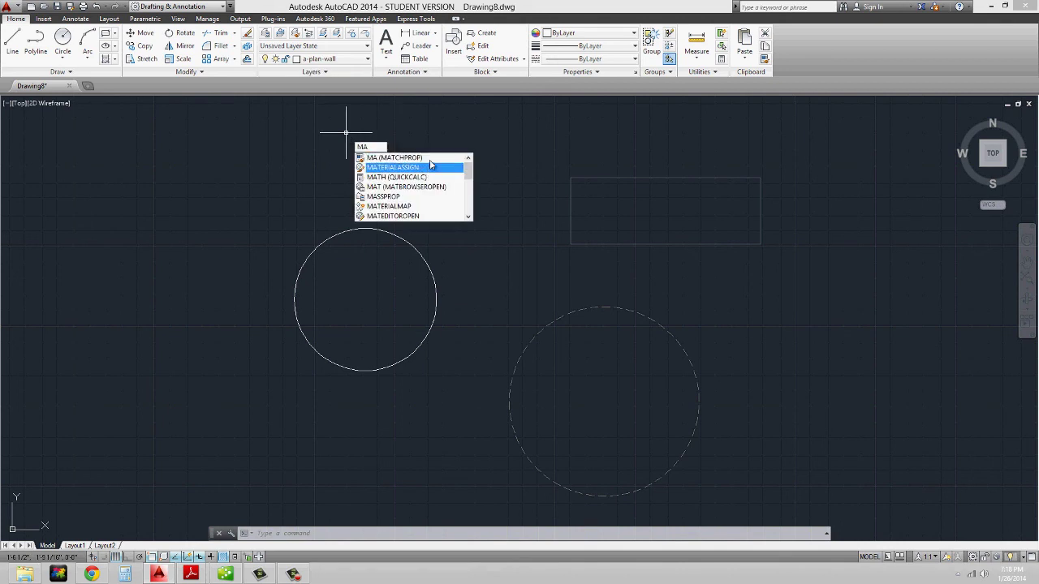
key(Escape)
key(Escape)
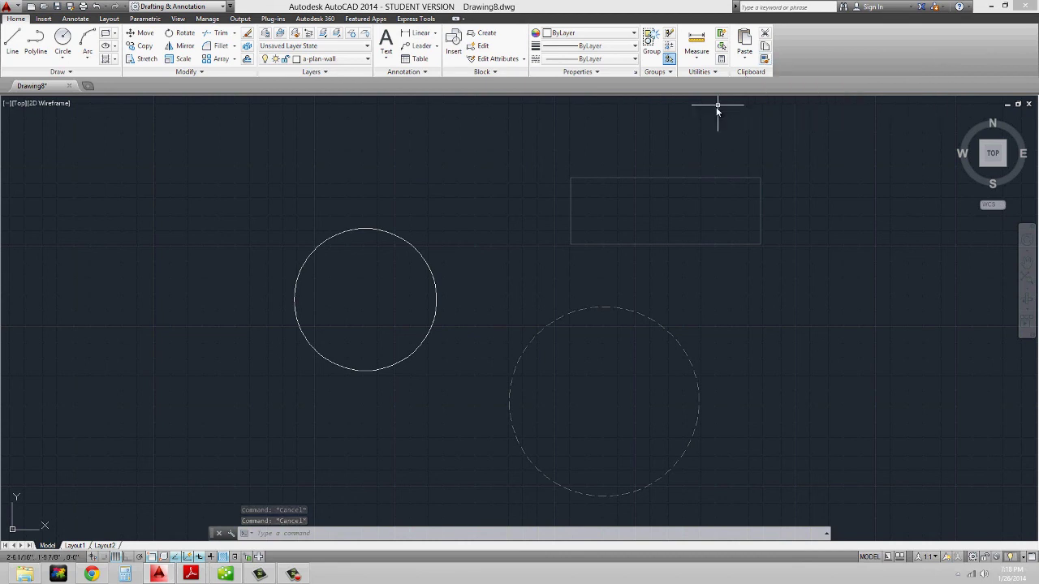
Step: Match the rectangle's properties to those of the smaller solid circle with Match Properties, using the circle as source
text(ma)
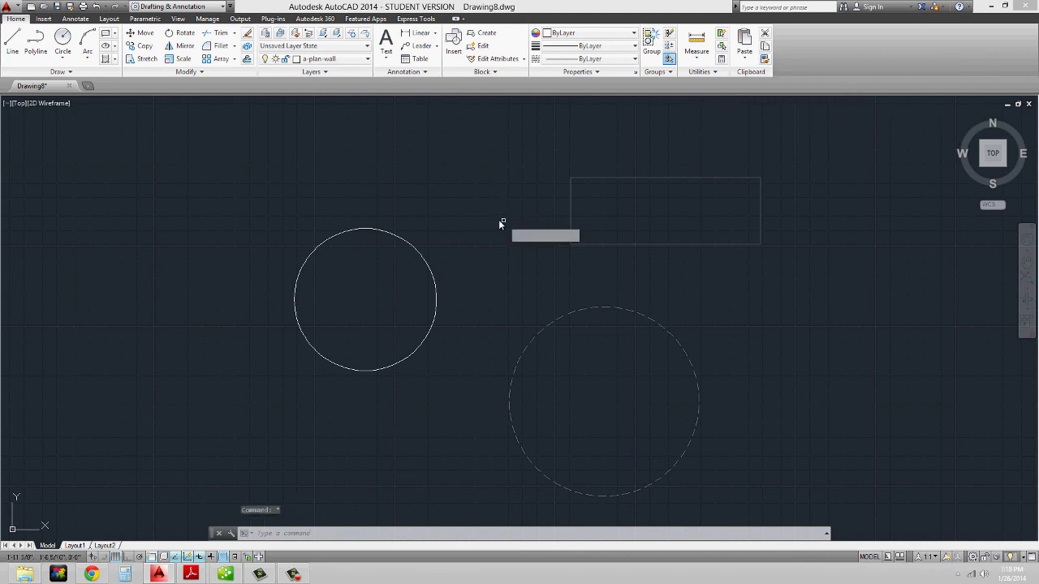
key(Return)
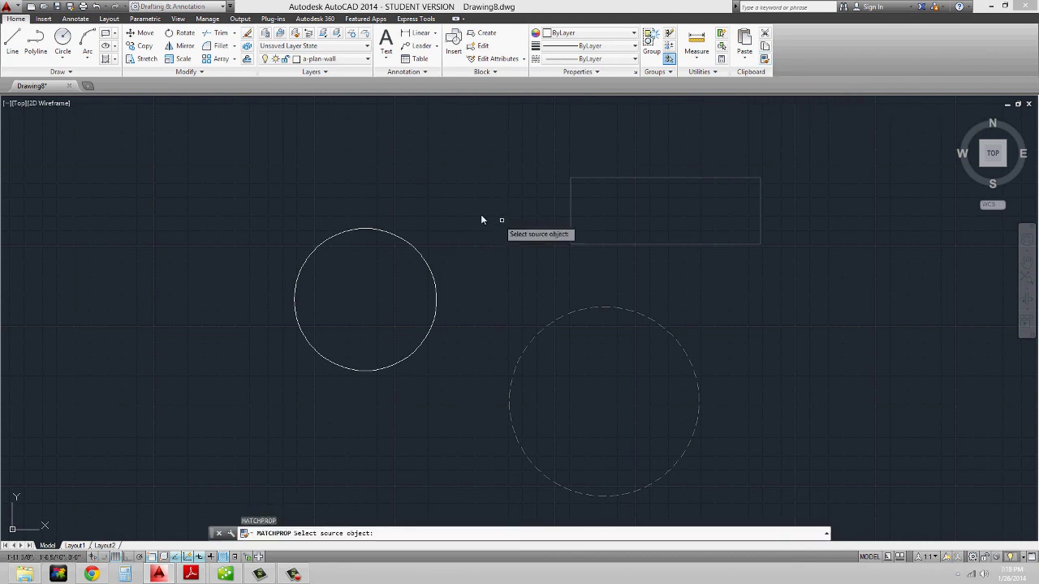
click(408, 244)
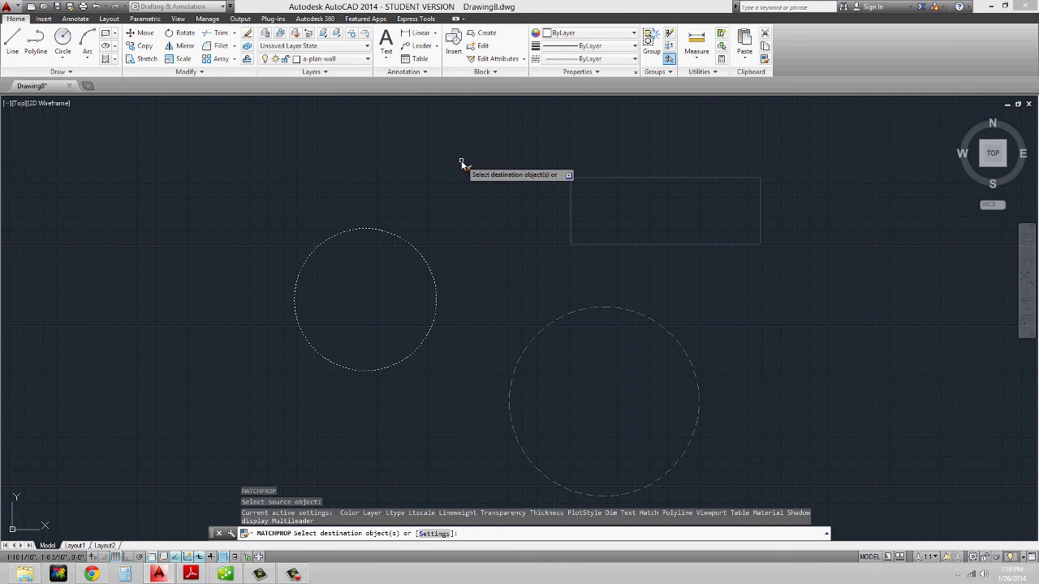
click(593, 177)
key(Escape)
Step: Run LAYWALK and examine the objects on a-plan-hddn, a-plan-strs and a-plan-wall one layer at a time, leaving Restore on exit enabled
scroll(600, 208, down, 2)
middle_drag(577, 214, 540, 219)
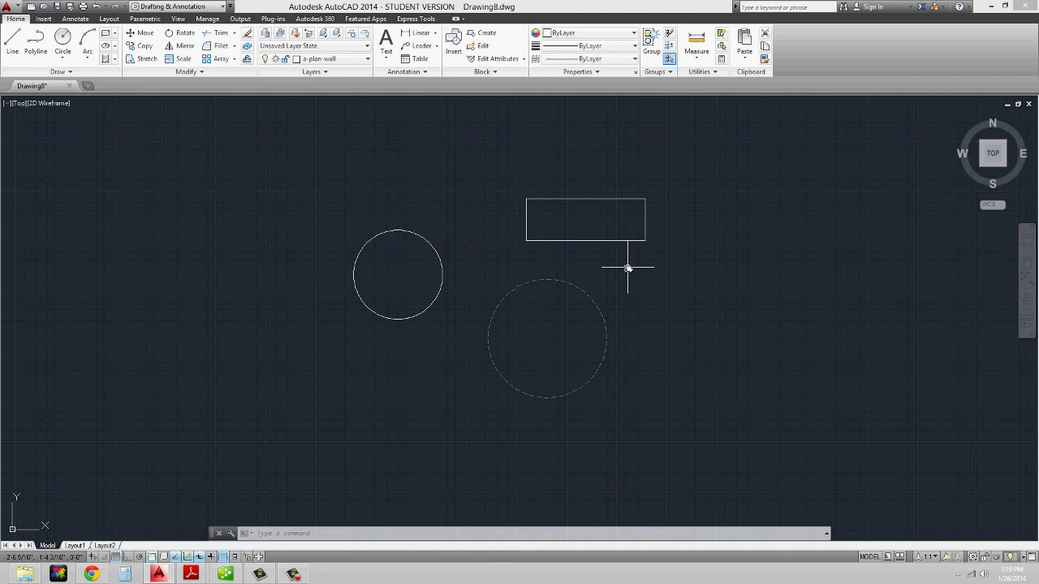
text(laywalk)
key(Return)
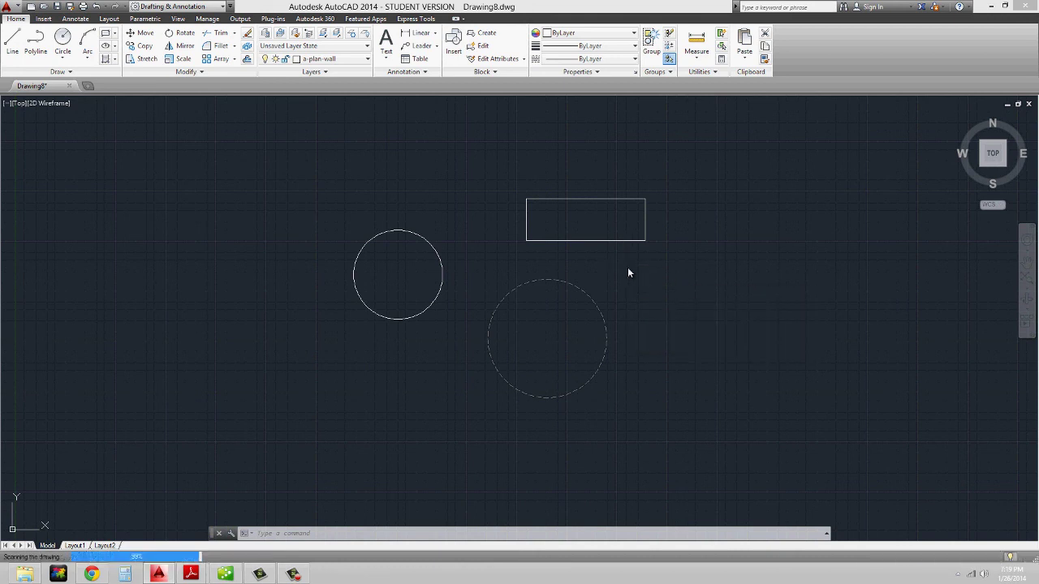
drag(544, 212, 791, 184)
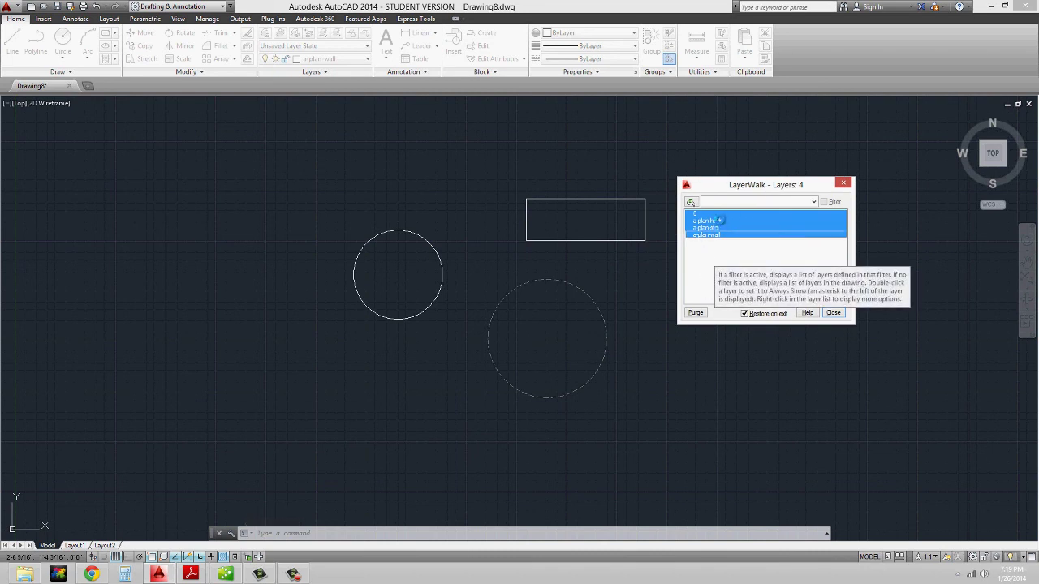
click(717, 222)
click(717, 228)
click(715, 234)
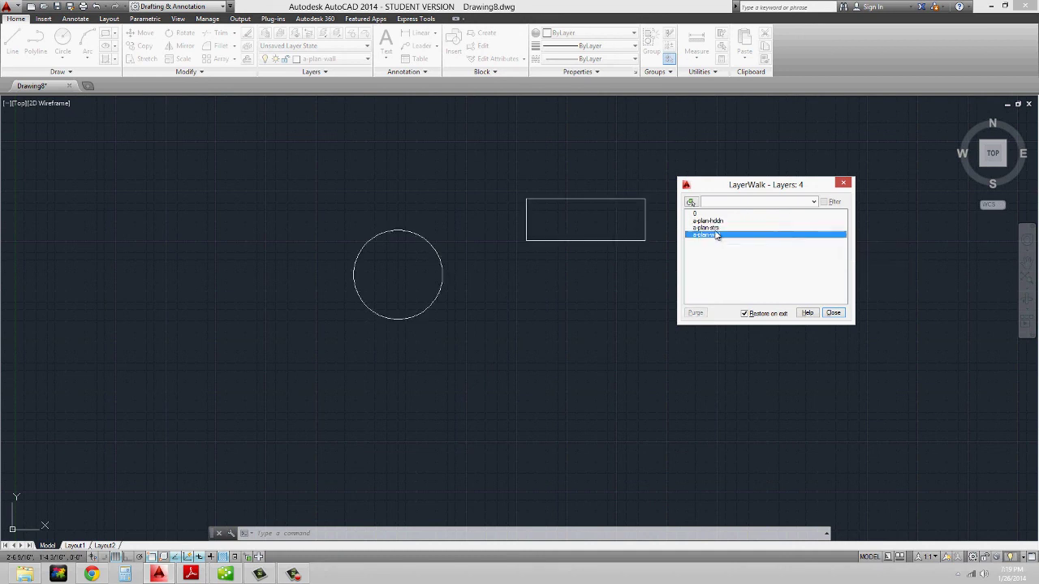
click(717, 222)
click(717, 228)
click(716, 234)
click(833, 313)
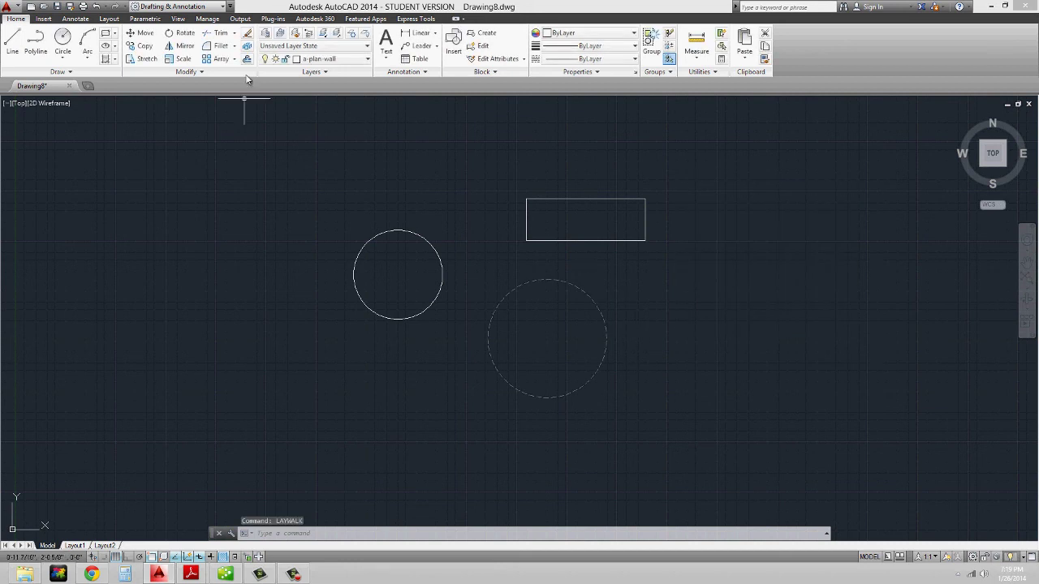